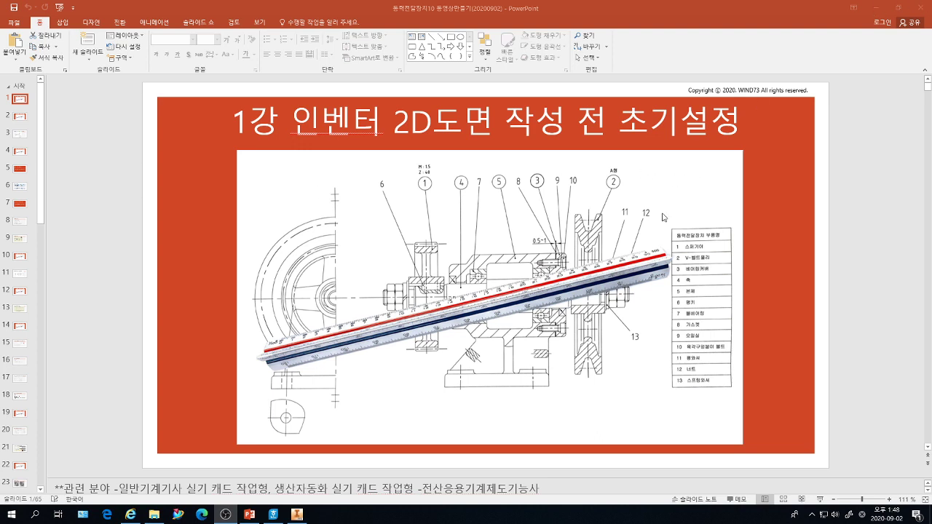
# Switch to Autodesk Inventor and look through the application options, ending at the file location settings.
pyautogui.click(296, 515)
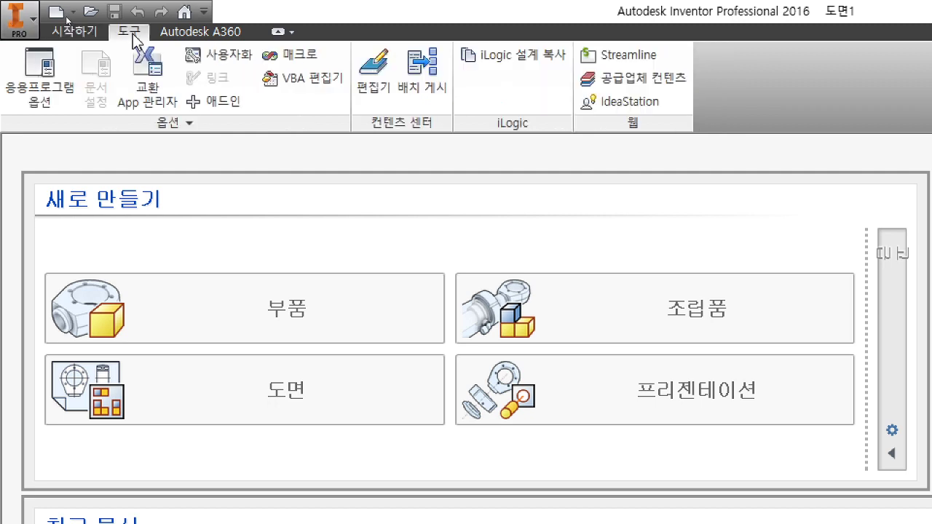
pyautogui.click(54, 87)
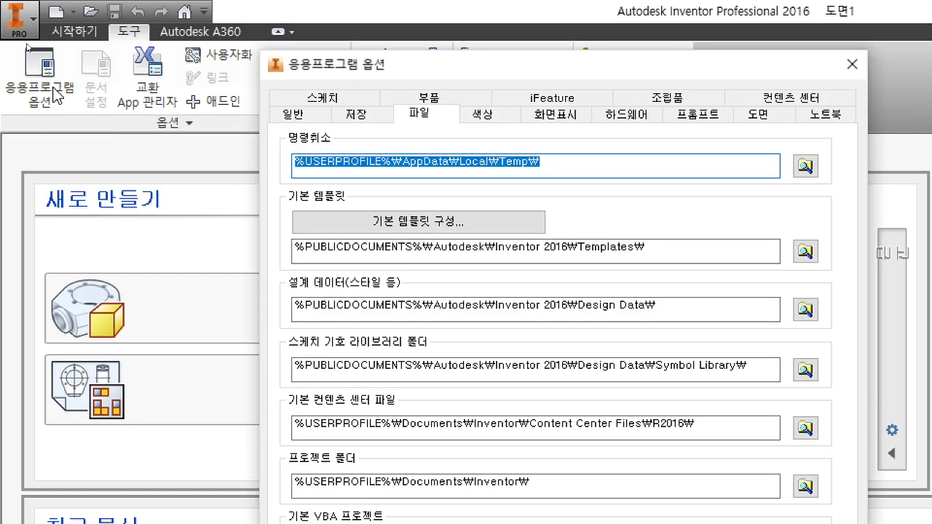
pyautogui.click(313, 120)
pyautogui.click(354, 115)
pyautogui.click(435, 116)
pyautogui.click(471, 119)
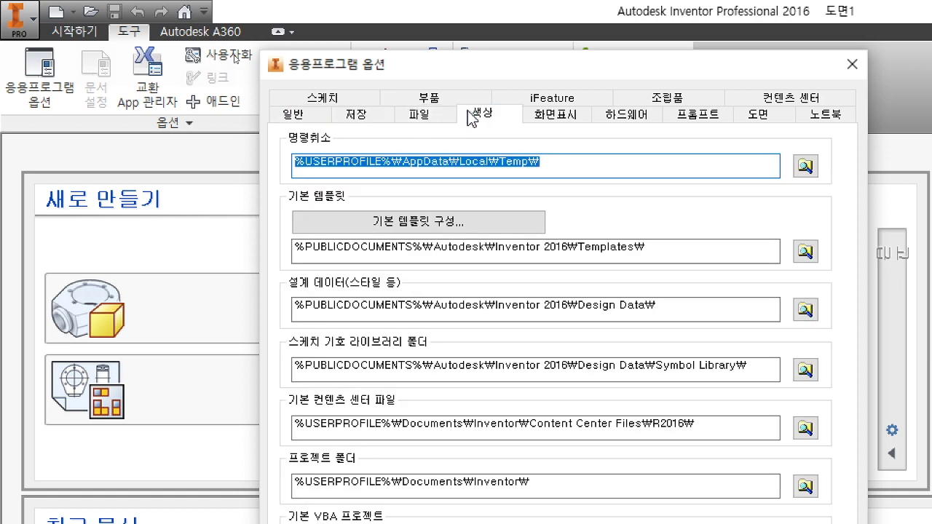
pyautogui.click(561, 117)
pyautogui.click(621, 115)
pyautogui.click(572, 118)
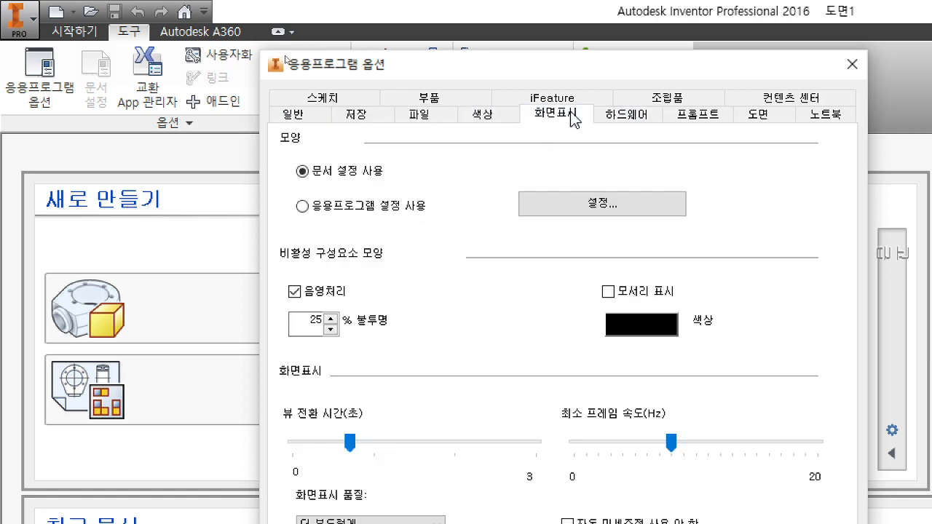
pyautogui.click(696, 115)
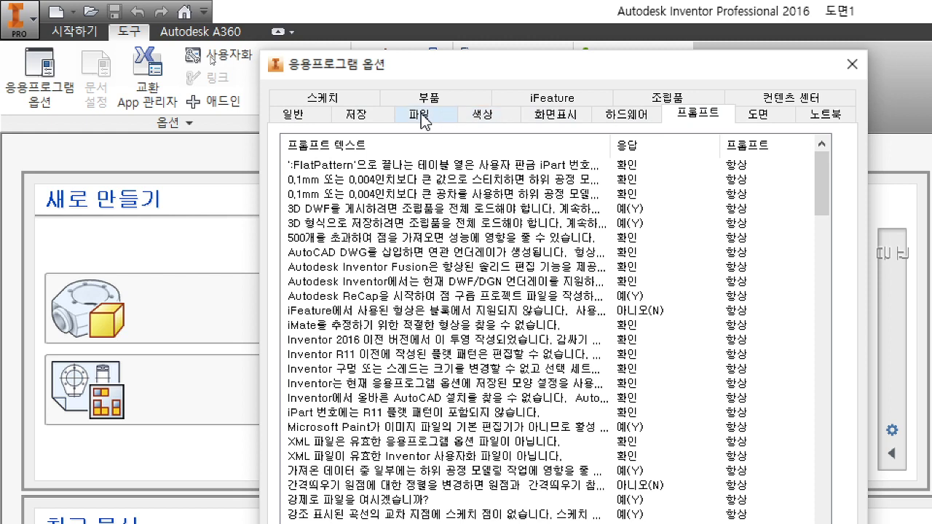
pyautogui.click(418, 119)
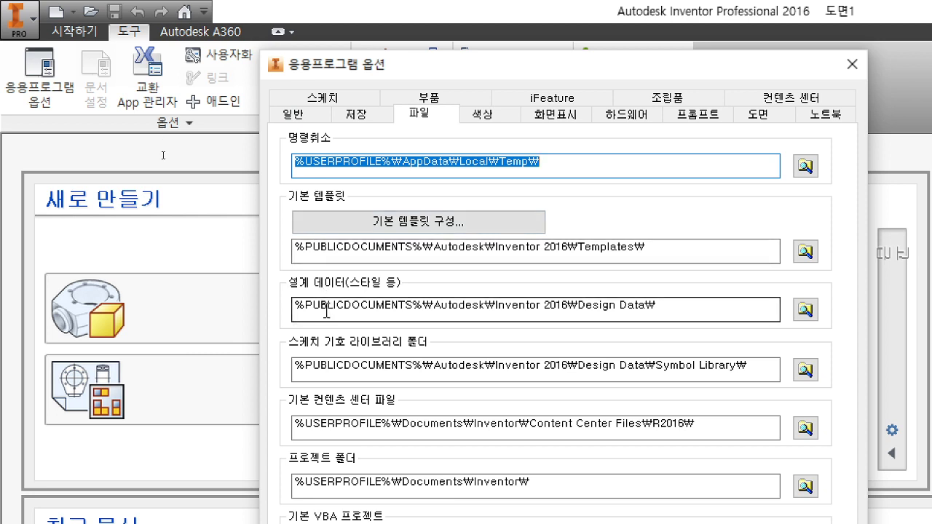
# Check the default template's measurement unit and drawing standard choices, leaving the application options without changes.
pyautogui.click(439, 231)
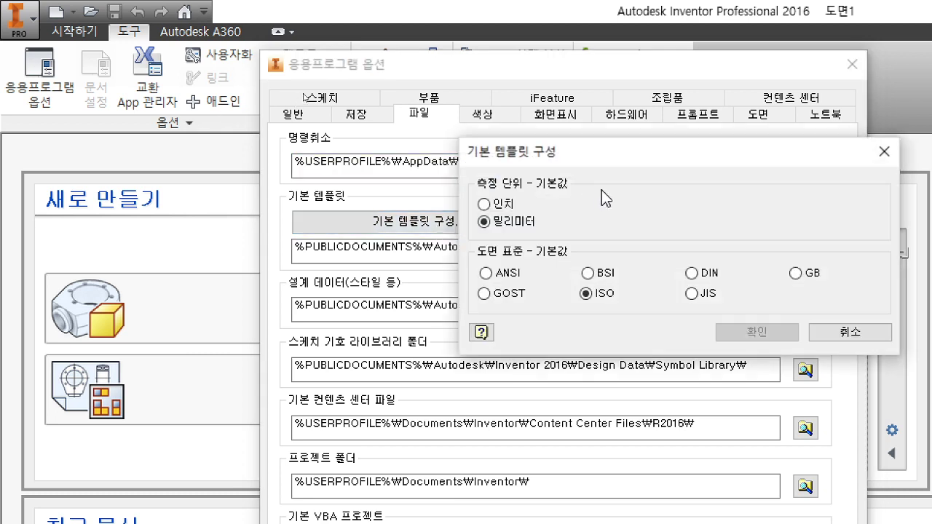
pyautogui.moveTo(637, 153); pyautogui.dragTo(615, 153)
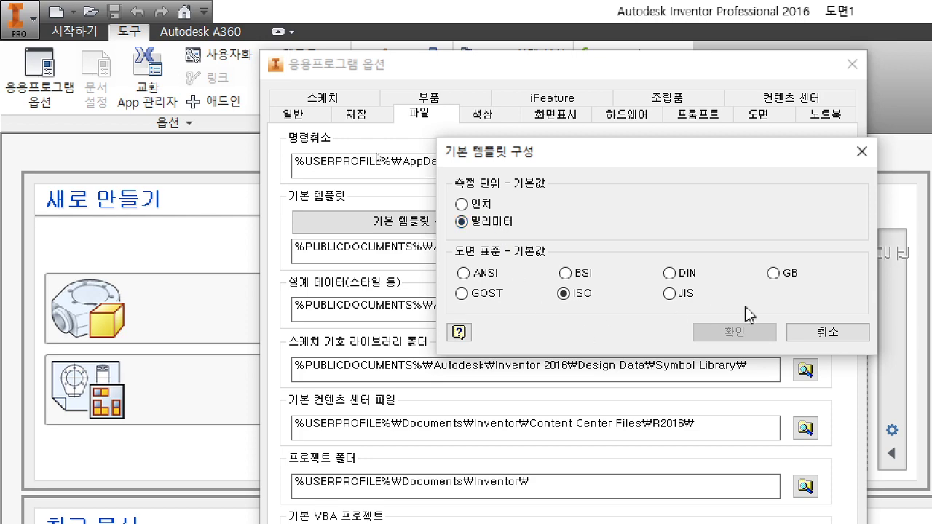
pyautogui.click(814, 333)
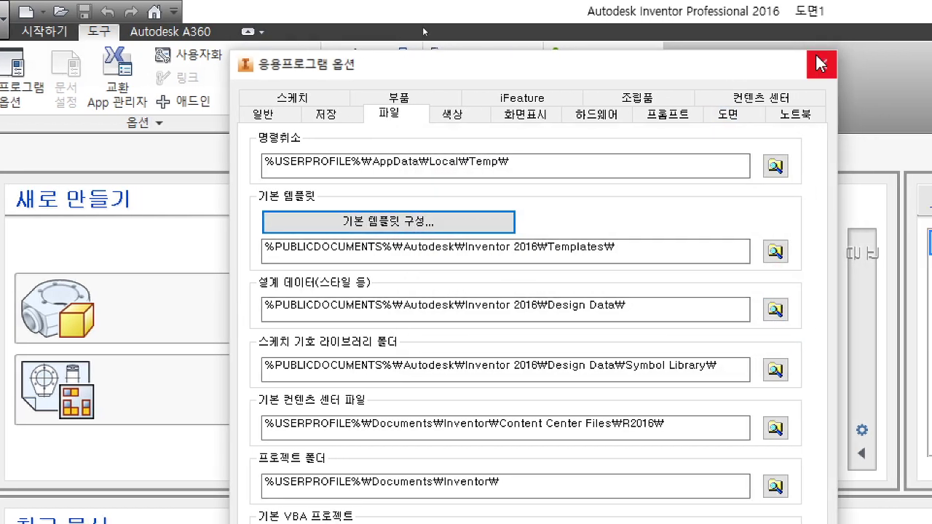
pyautogui.click(820, 64)
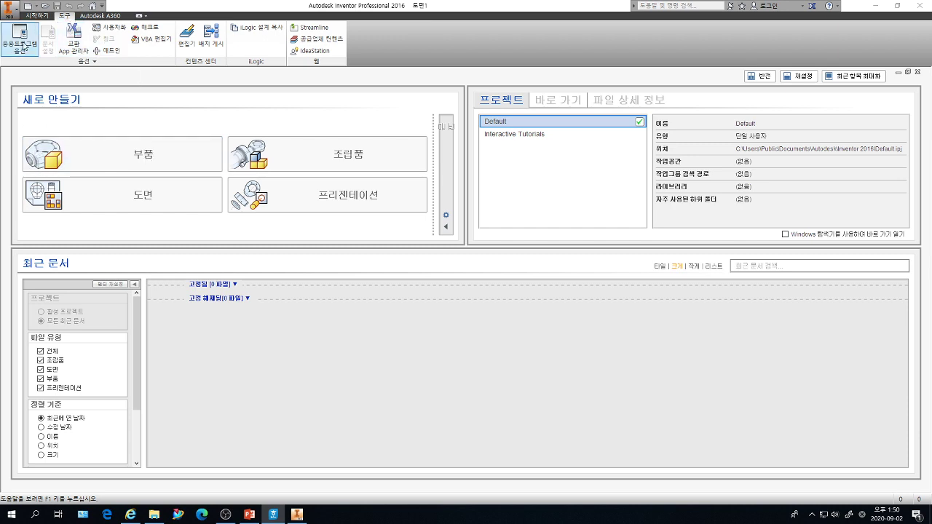
# Examine the default drawing file format choices in the application's drawing options, keeping Inventor 도면(*.idw).
pyautogui.click(20, 37)
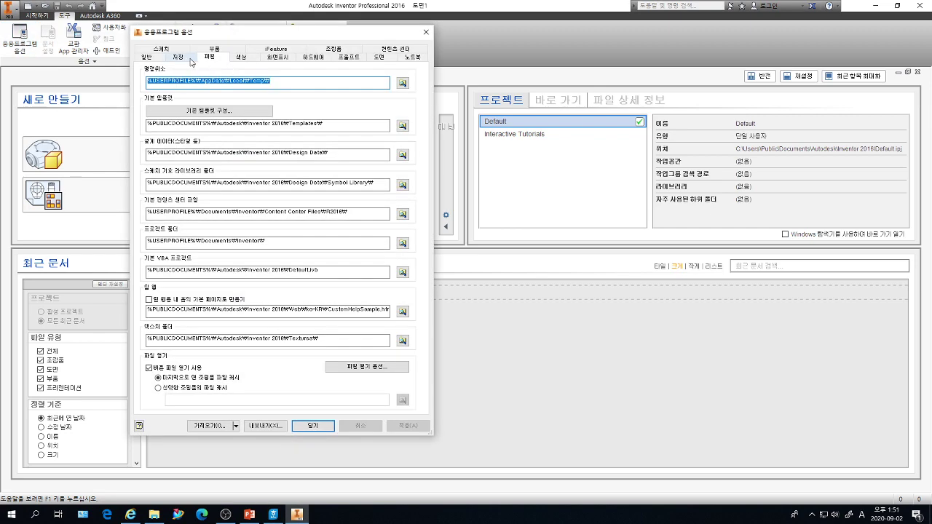
pyautogui.click(378, 58)
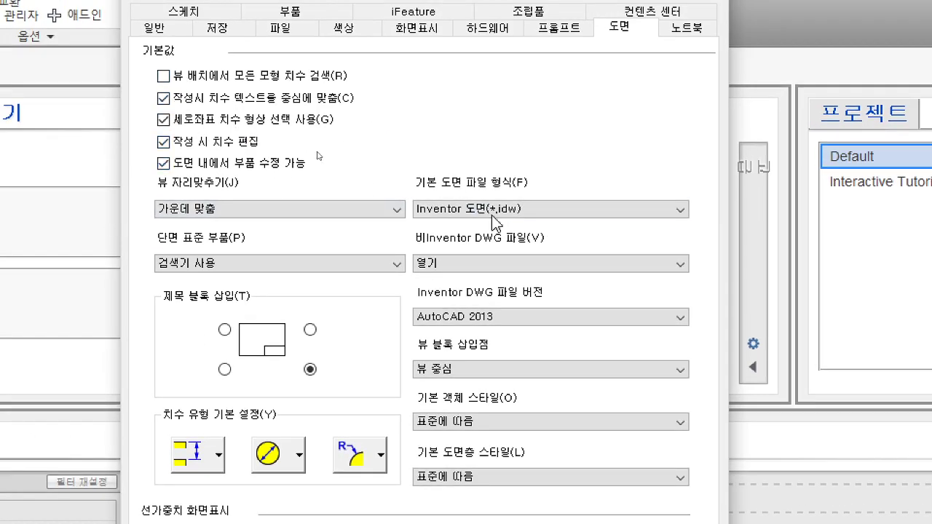
pyautogui.click(522, 214)
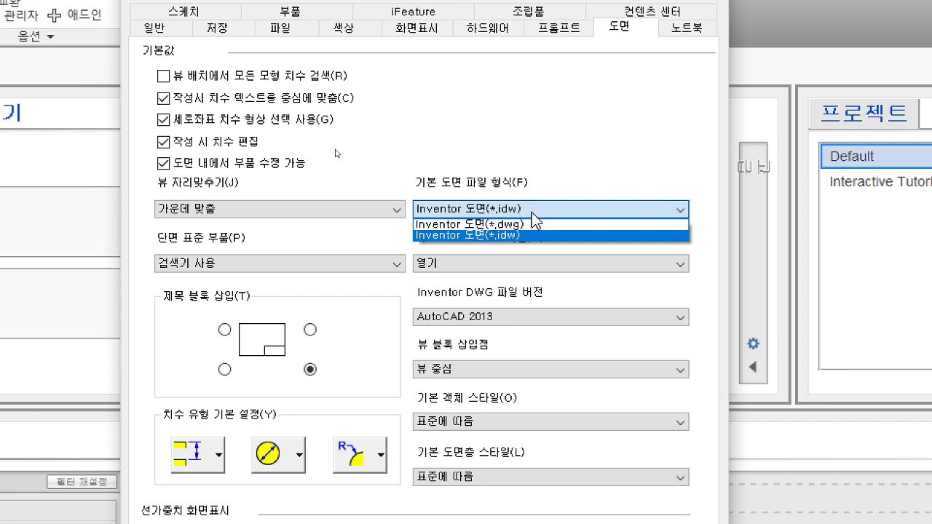
pyautogui.click(537, 213)
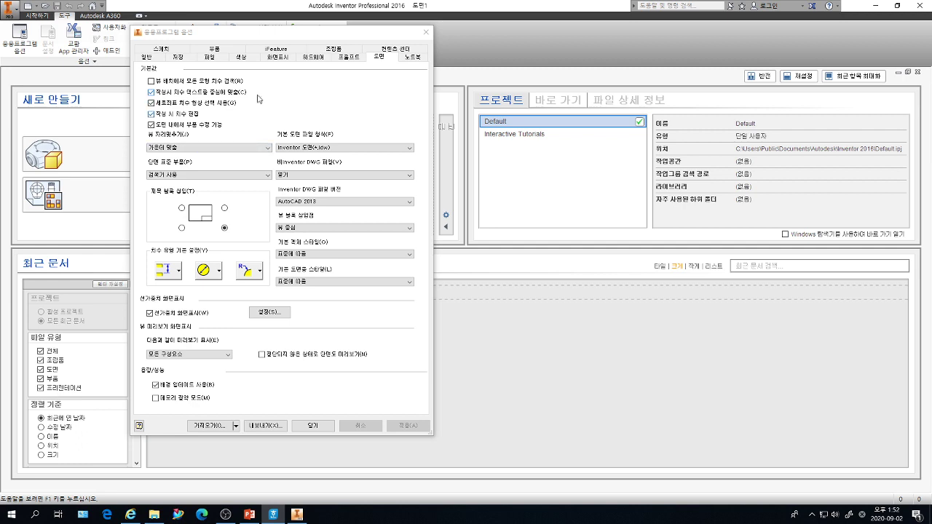
# Examine the text appearance fonts in the general application options, leaving the font unchanged, and close the options.
pyautogui.click(148, 61)
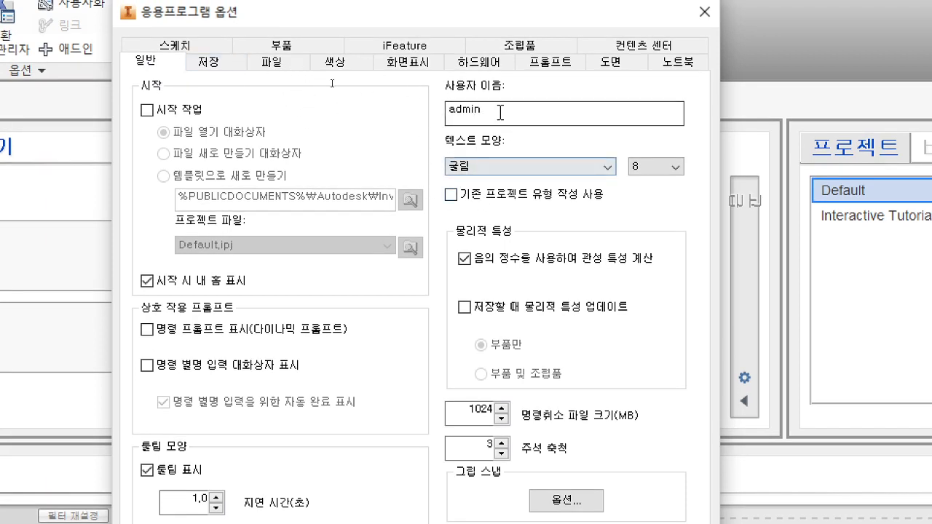
pyautogui.click(504, 166)
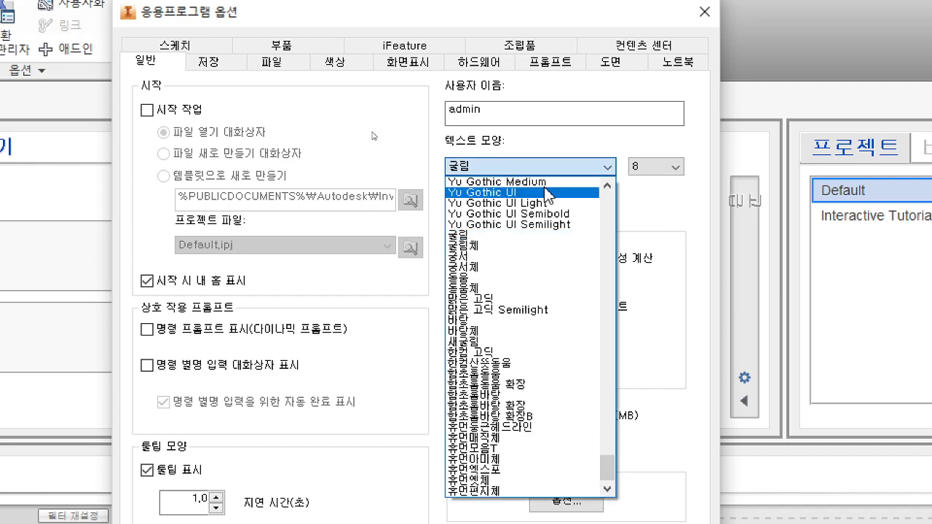
pyautogui.moveTo(614, 469); pyautogui.dragTo(613, 440)
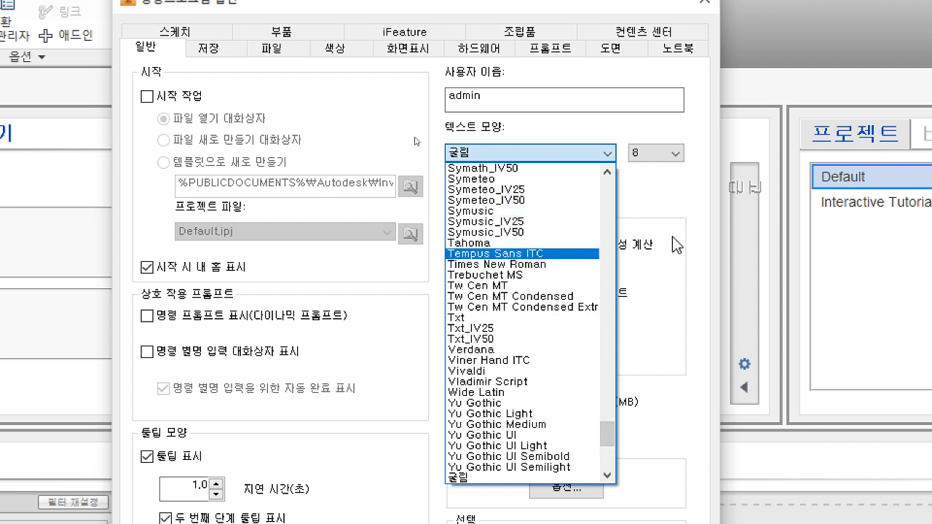
pyautogui.click(686, 201)
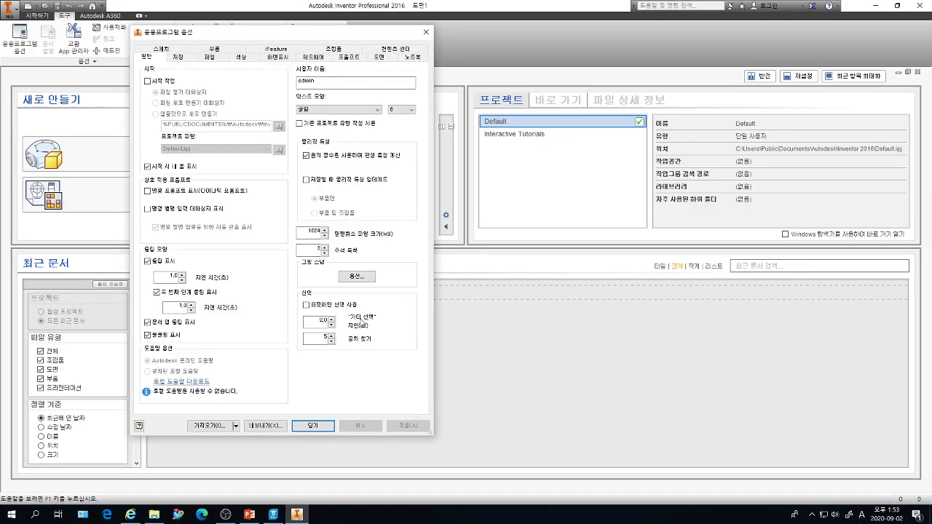
pyautogui.click(313, 426)
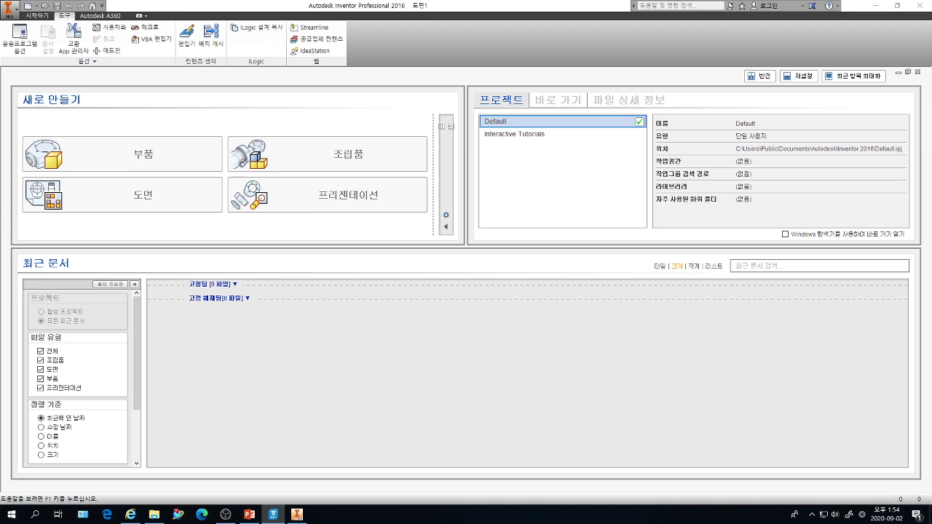
# Create a new drawing and open the Style and Standard Editor for it.
pyautogui.click(142, 196)
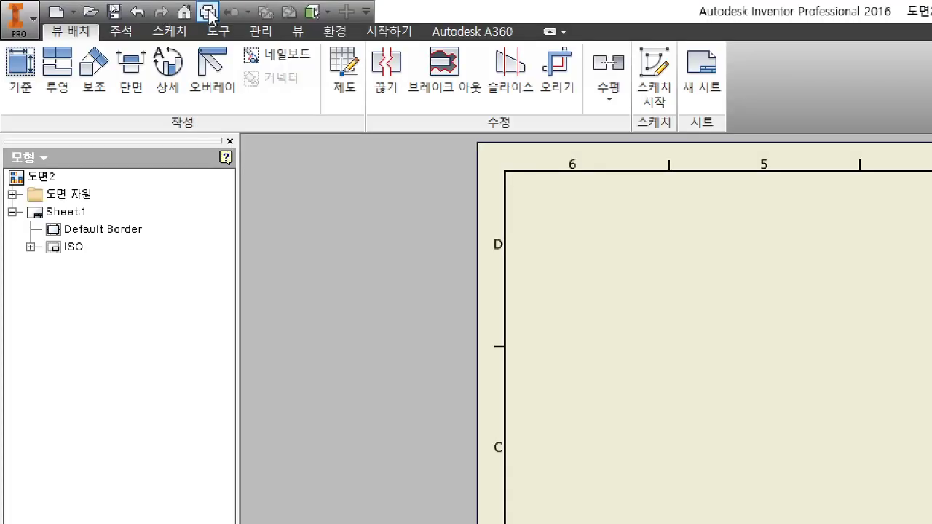
pyautogui.click(219, 32)
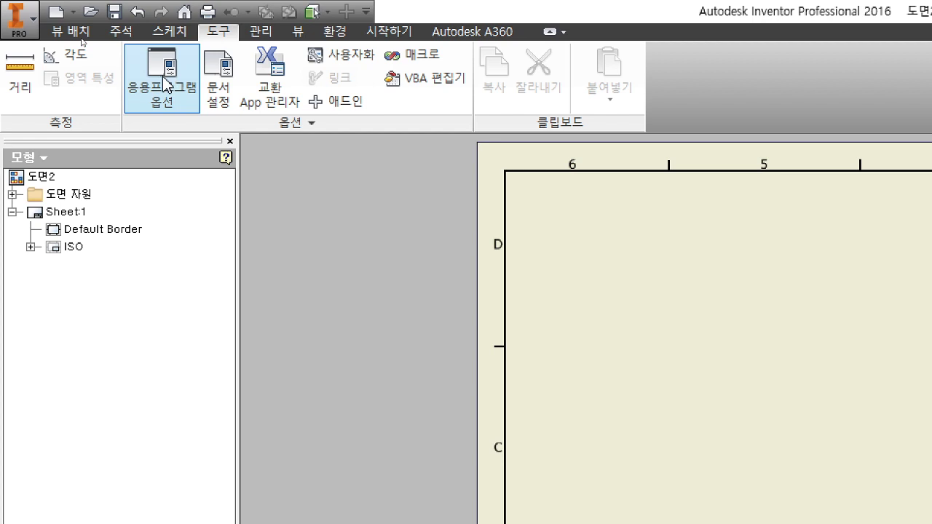
pyautogui.click(260, 32)
pyautogui.click(301, 98)
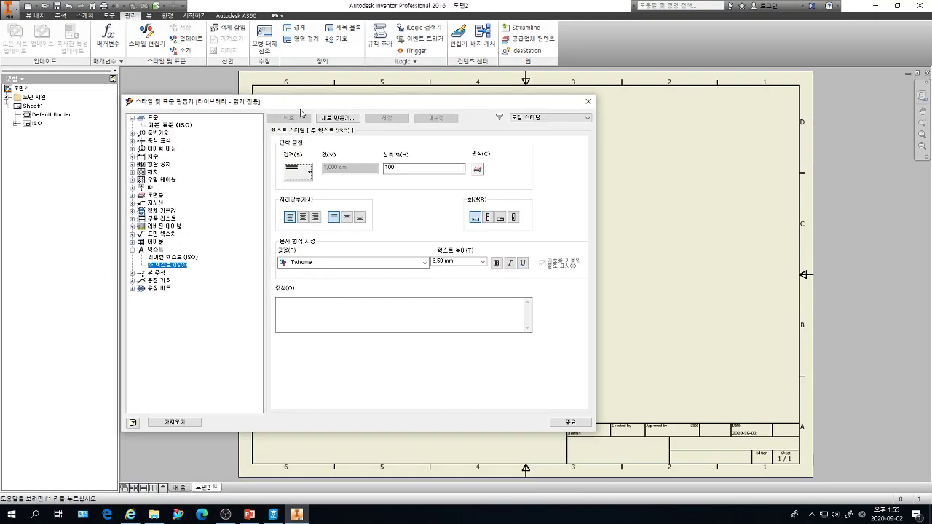
pyautogui.moveTo(303, 105); pyautogui.dragTo(306, 99)
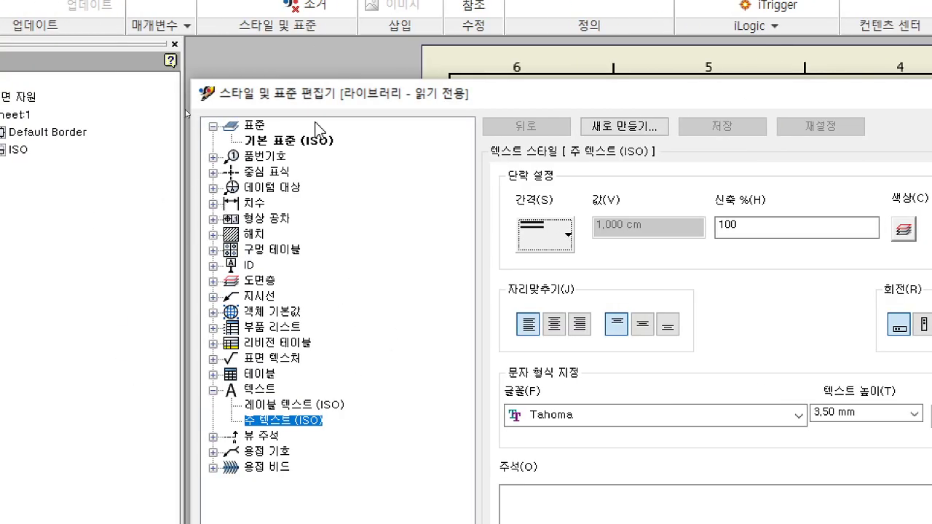
# Set the 기본 표준 (ISO) standard's decimal marker to period (마침표) and its projection type to third angle (삼각법).
pyautogui.click(255, 127)
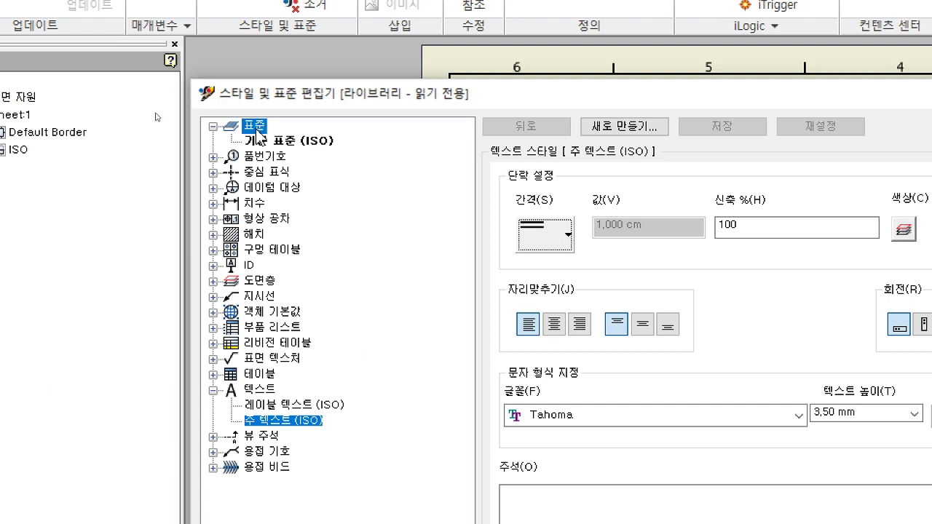
pyautogui.click(281, 142)
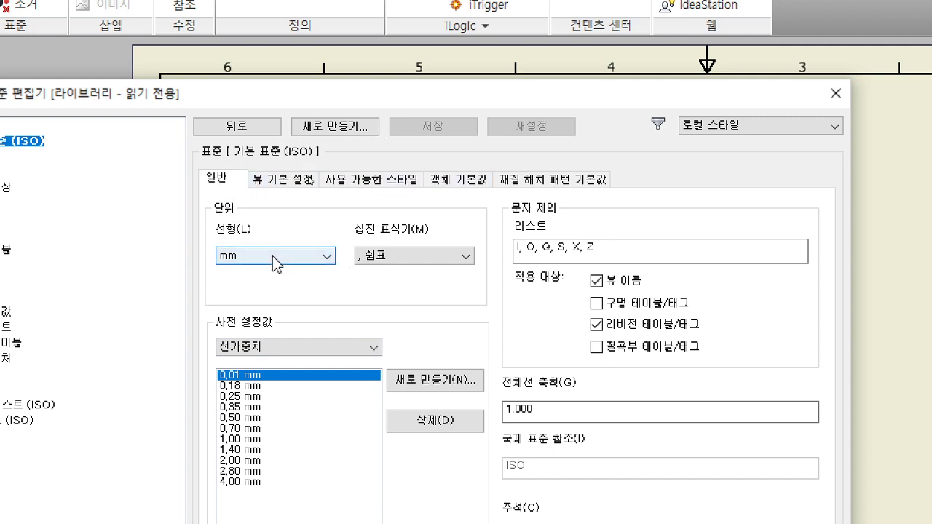
pyautogui.click(389, 255)
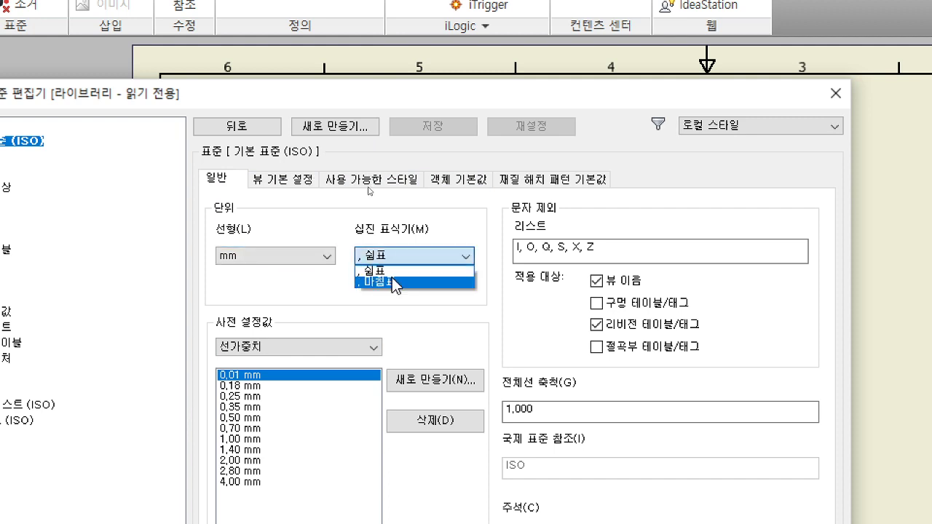
pyautogui.click(392, 280)
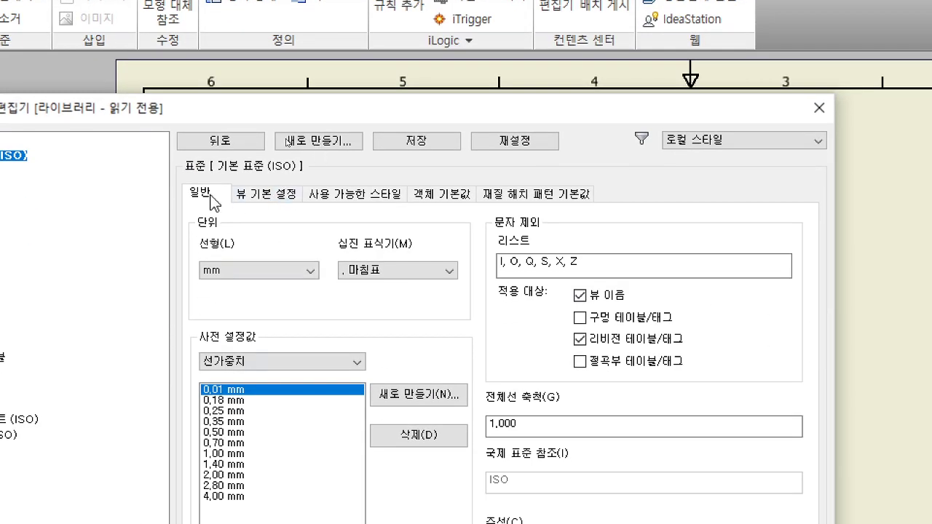
pyautogui.click(262, 200)
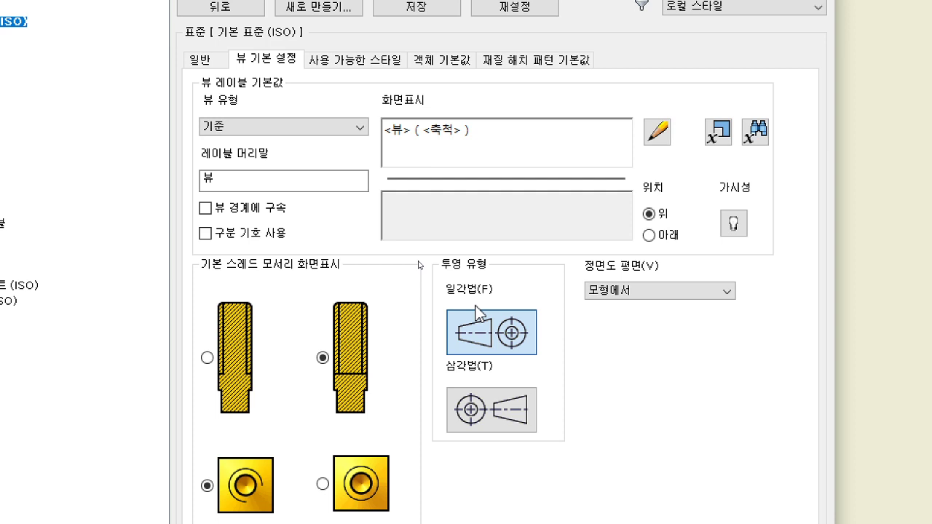
pyautogui.click(503, 423)
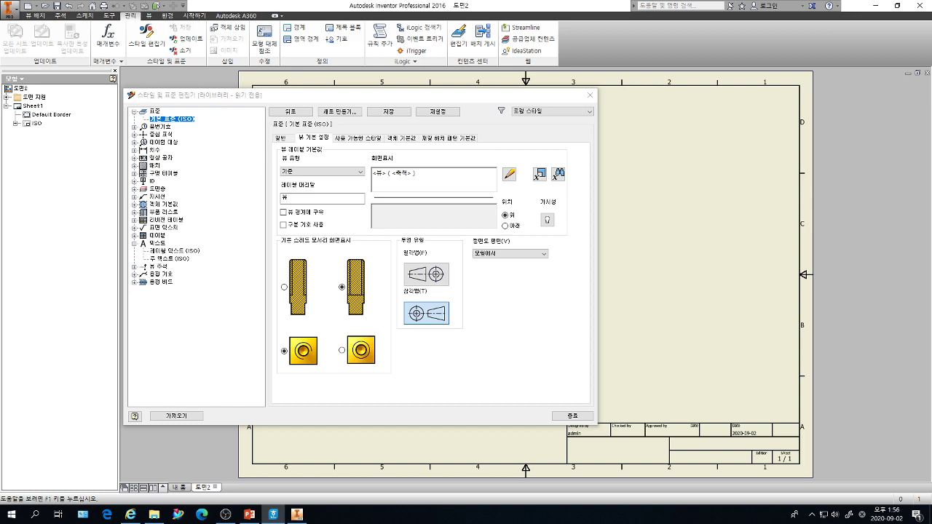
# Review the ISO standard's available styles, object defaults and material hatch pattern defaults, plus its general and view preference settings.
pyautogui.click(360, 138)
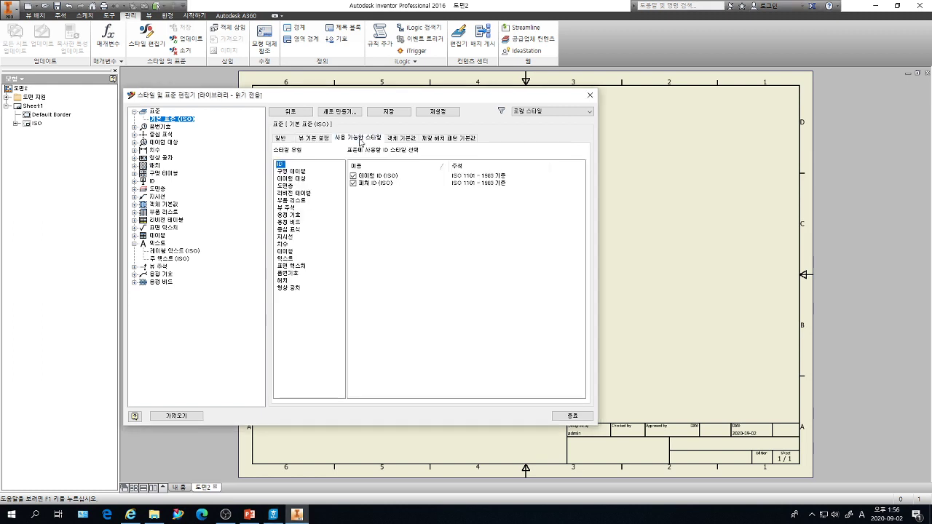
pyautogui.click(400, 141)
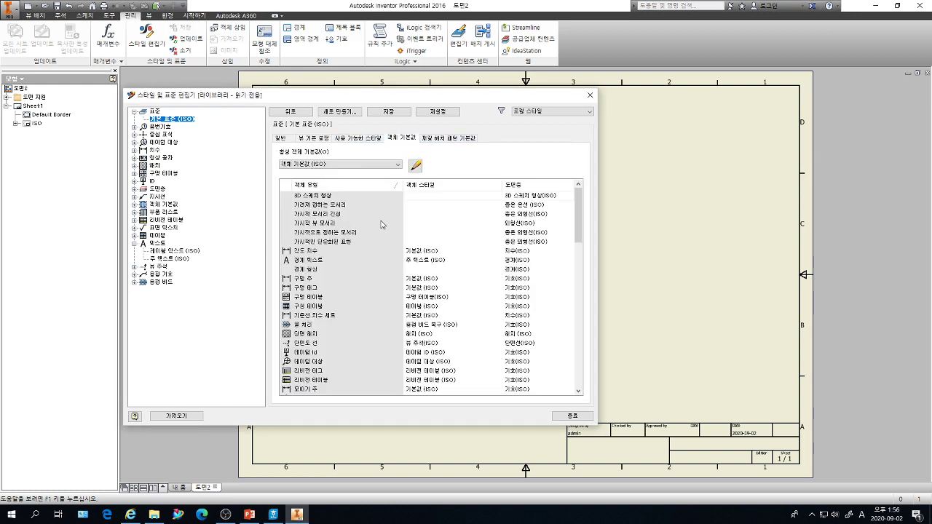
pyautogui.click(357, 252)
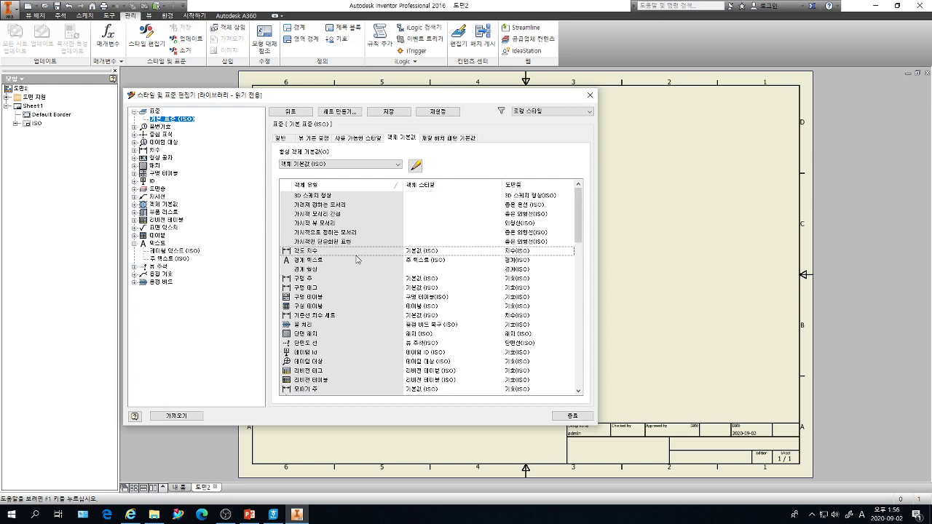
pyautogui.click(430, 138)
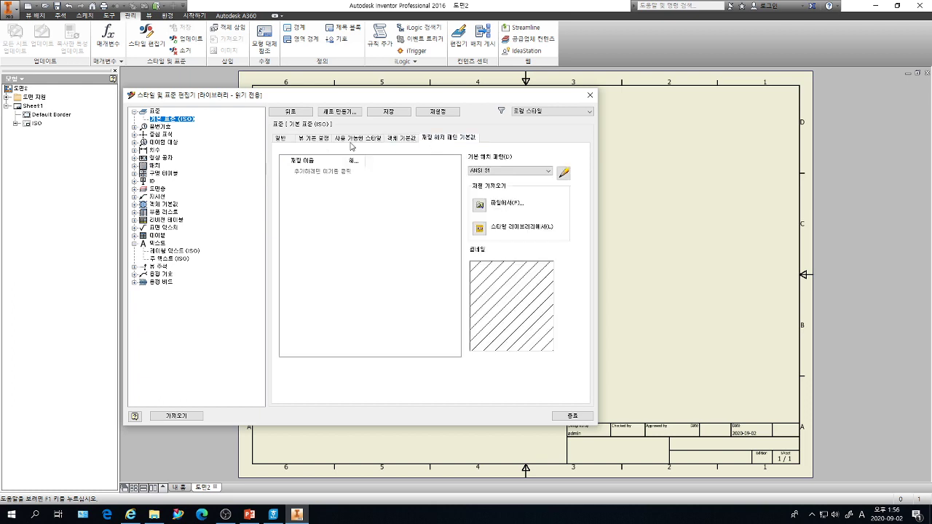
pyautogui.click(282, 138)
pyautogui.click(314, 137)
pyautogui.click(289, 139)
pyautogui.click(316, 138)
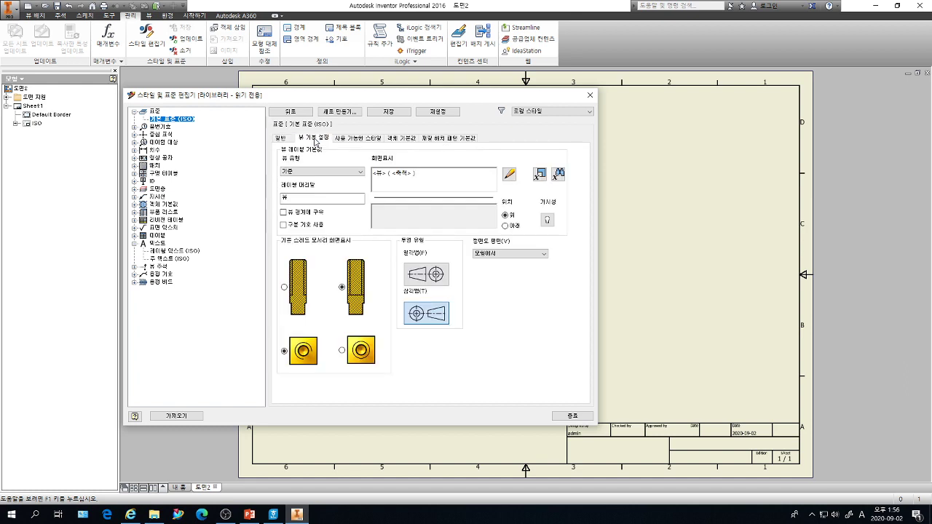
pyautogui.click(277, 140)
pyautogui.click(296, 143)
pyautogui.click(280, 143)
pyautogui.click(305, 143)
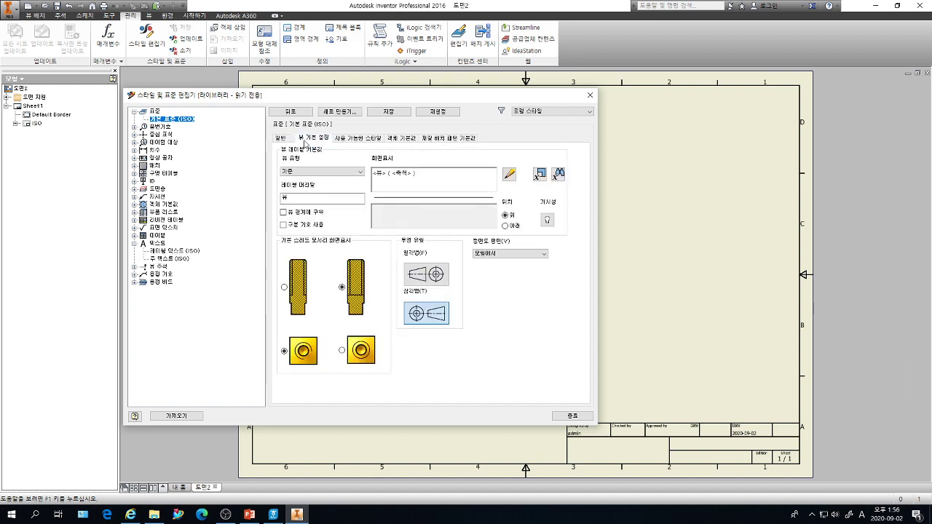
# Save the changes to the 기본 표준 (ISO) standard and recheck its general and view preference settings.
pyautogui.click(393, 114)
pyautogui.click(283, 141)
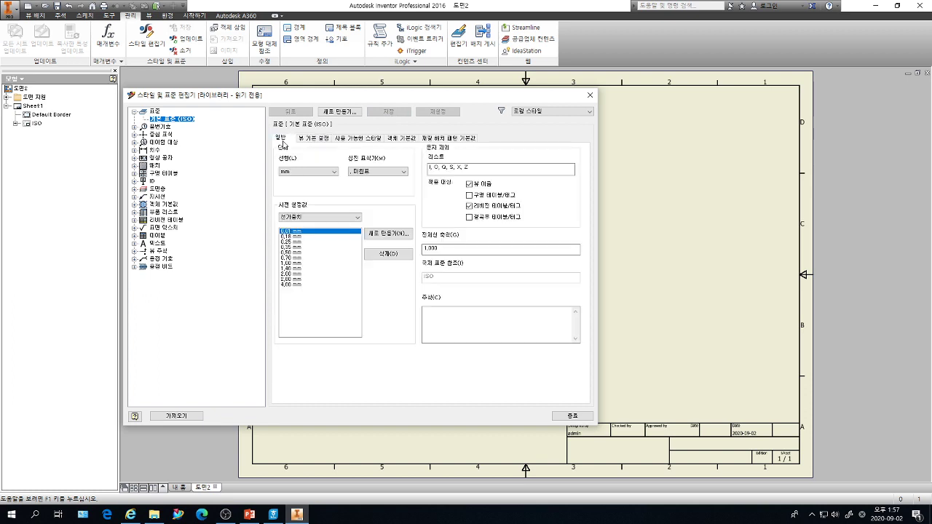
pyautogui.click(316, 138)
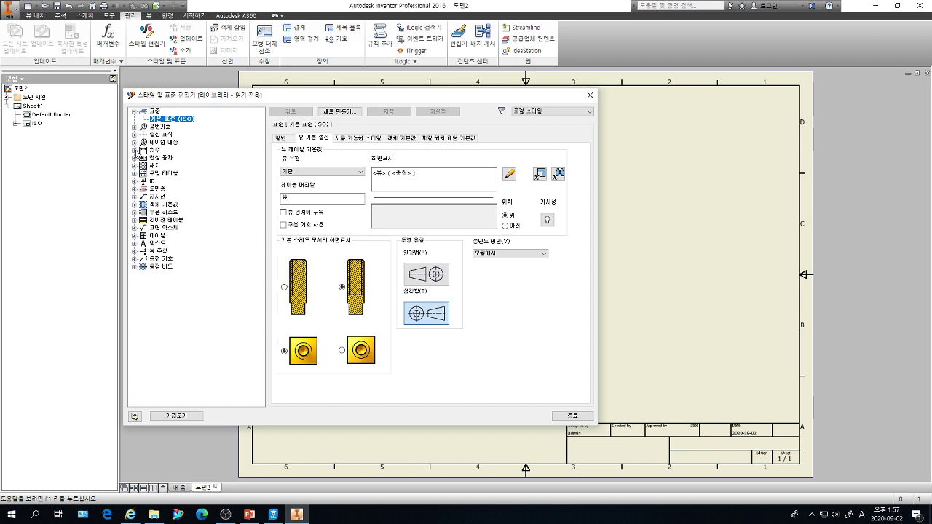
# In the 기본값 (ISO) dimension style, set the primary units' decimal marker to period (마침표) and disable trailing zeros for linear and angular dimensions.
pyautogui.click(134, 150)
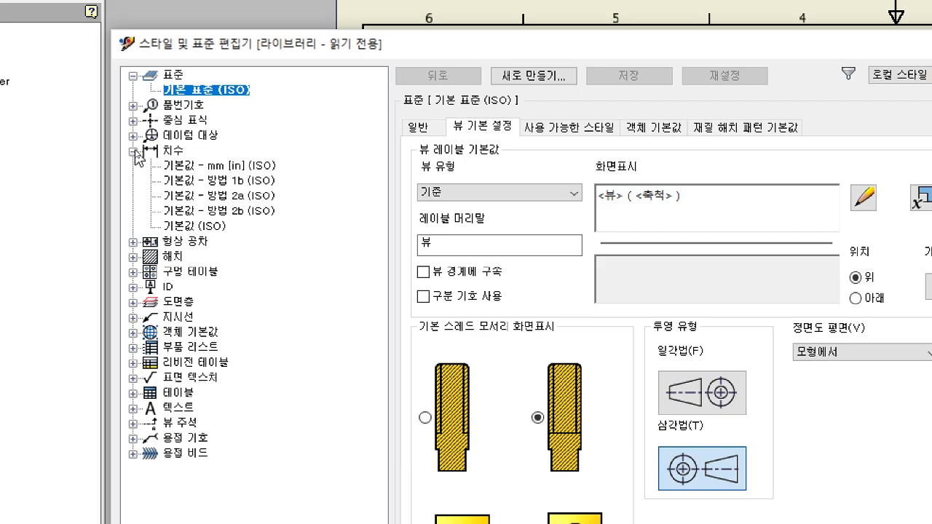
pyautogui.click(134, 151)
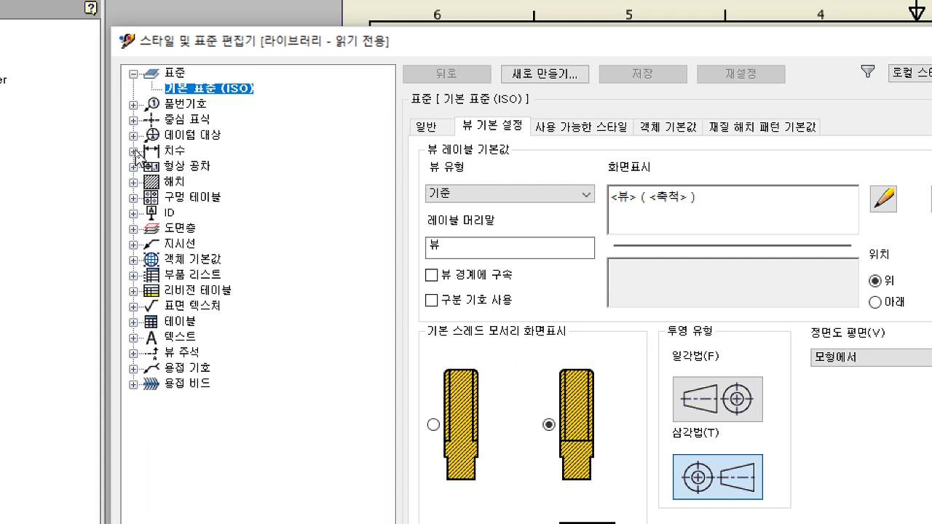
pyautogui.click(134, 152)
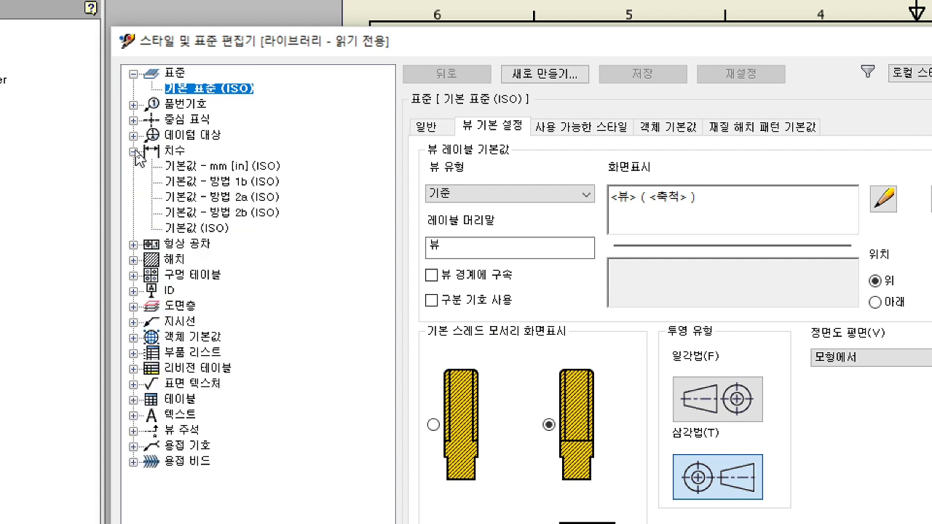
pyautogui.click(208, 229)
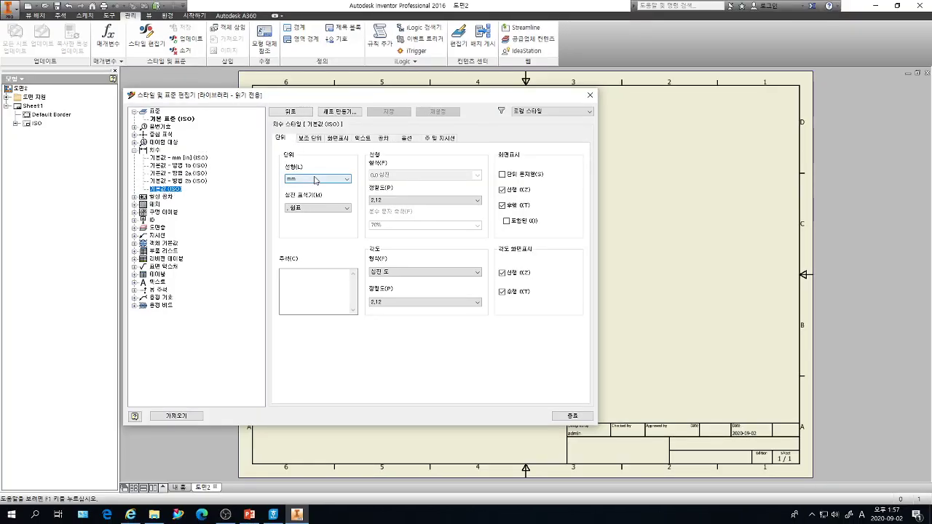
pyautogui.click(314, 208)
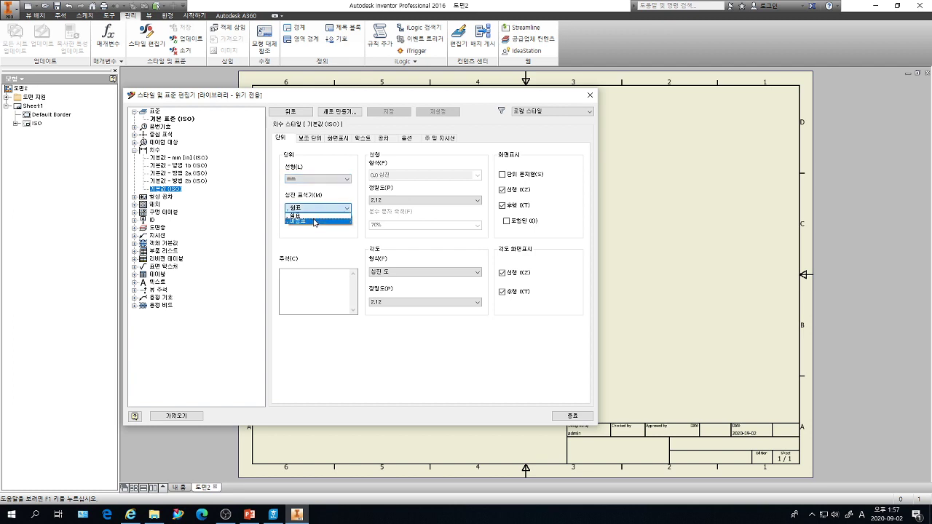
pyautogui.click(315, 221)
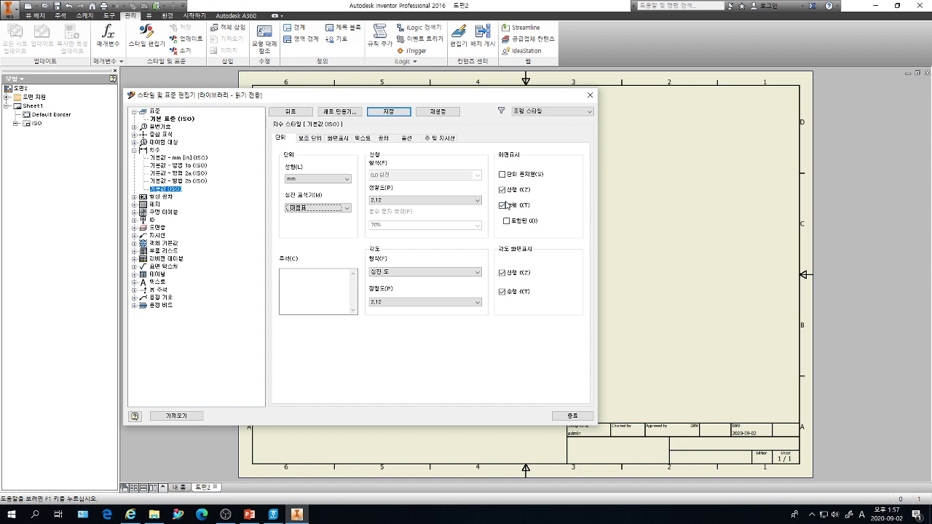
pyautogui.click(501, 206)
pyautogui.click(502, 291)
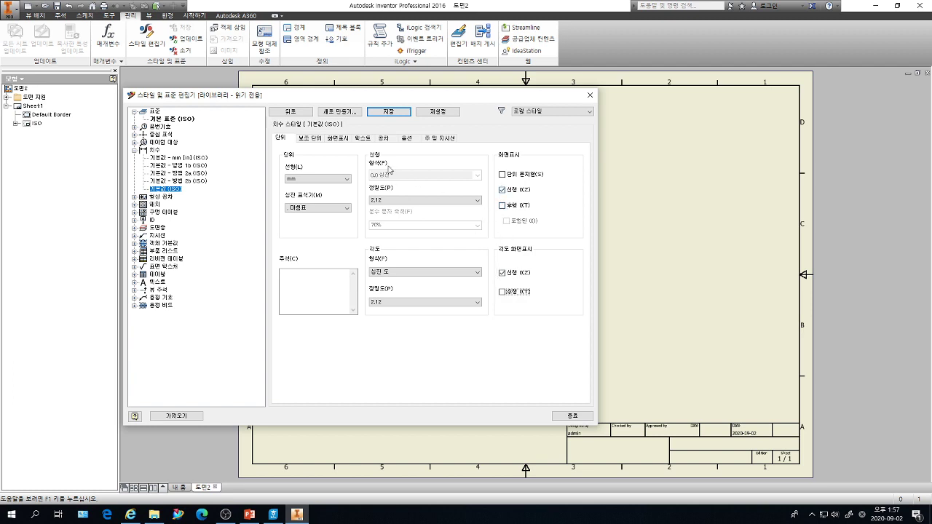
# Set the dimension style's alternate units to mm with a period (마침표) decimal marker and disable their trailing zeros.
pyautogui.click(310, 138)
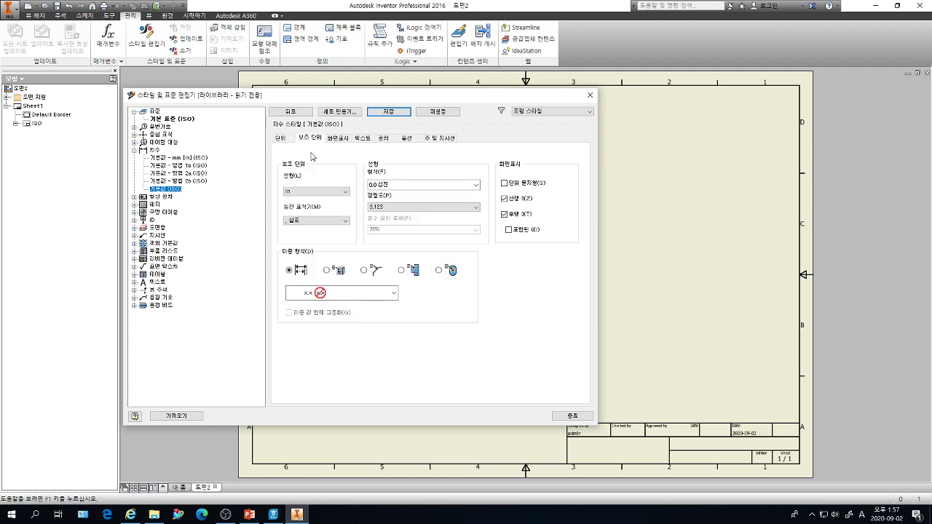
pyautogui.click(336, 192)
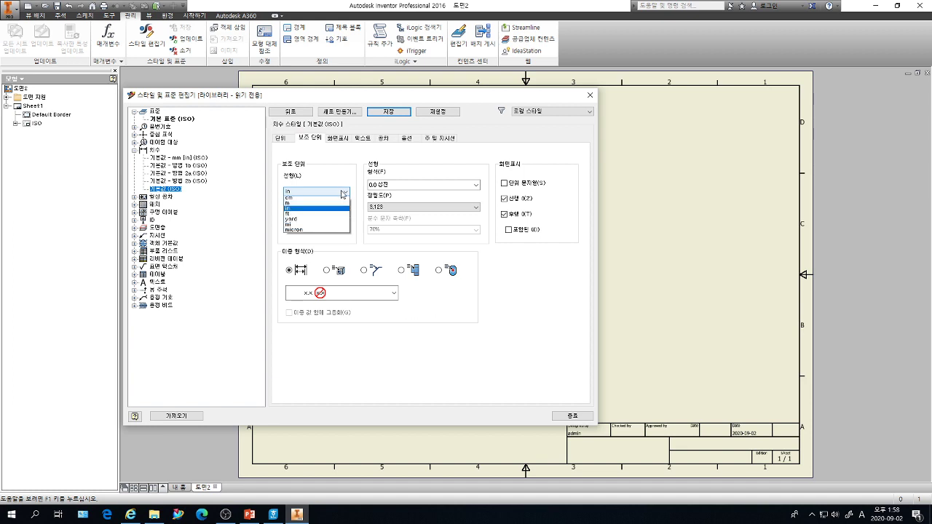
pyautogui.click(334, 200)
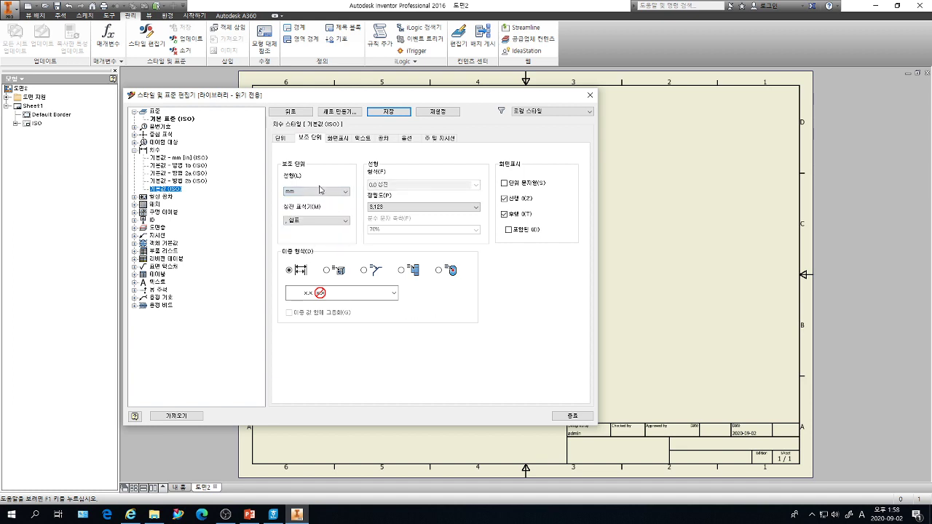
pyautogui.click(304, 222)
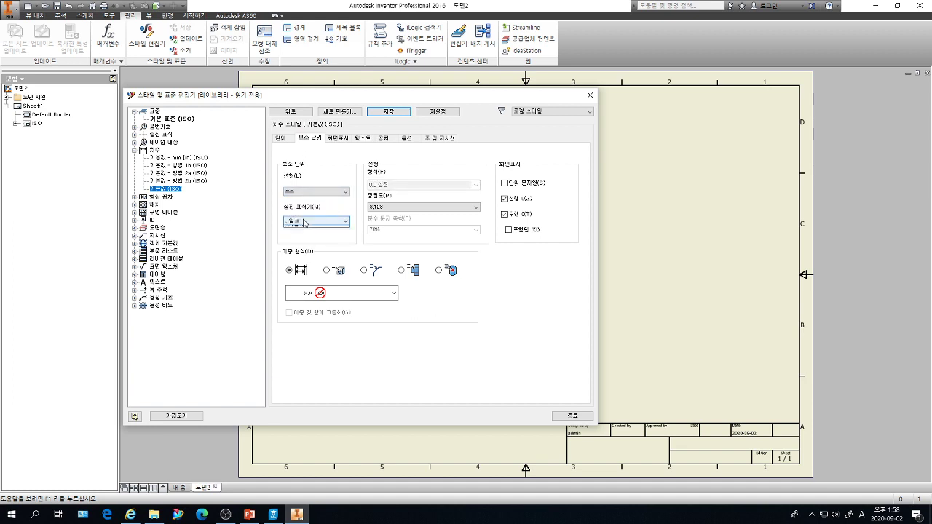
pyautogui.click(307, 234)
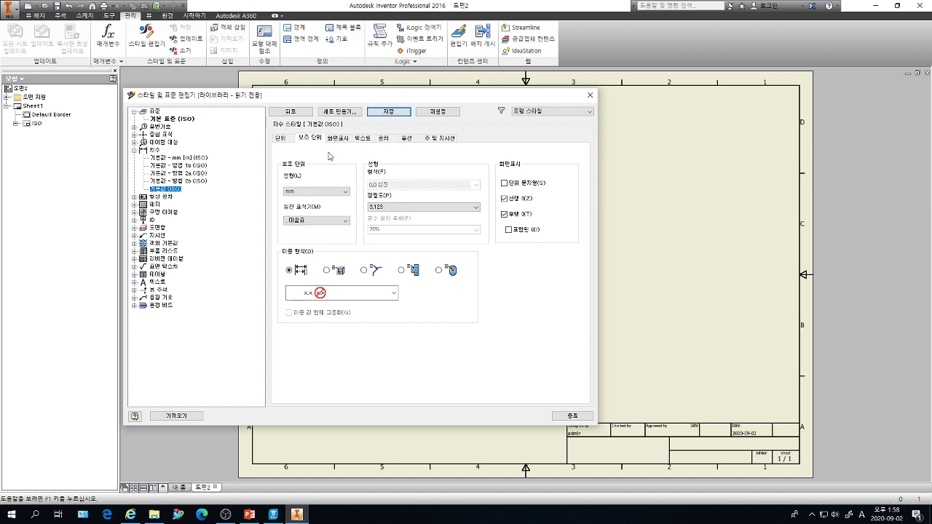
pyautogui.click(503, 215)
# In the dimension style's display settings, set the extension (A) to 2 mm and the origin offset (B) to 1 mm.
pyautogui.click(336, 137)
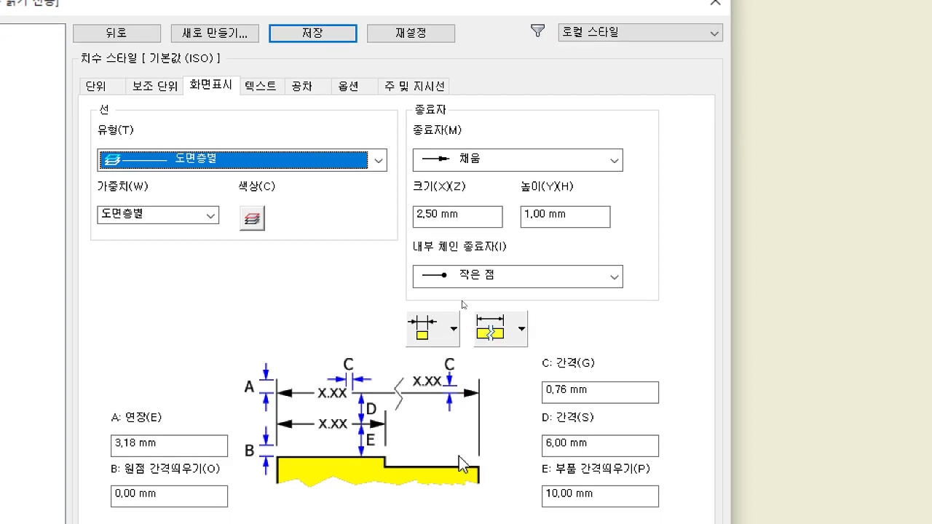
pyautogui.click(433, 216)
pyautogui.click(178, 445)
pyautogui.moveTo(180, 429); pyautogui.dragTo(57, 429)
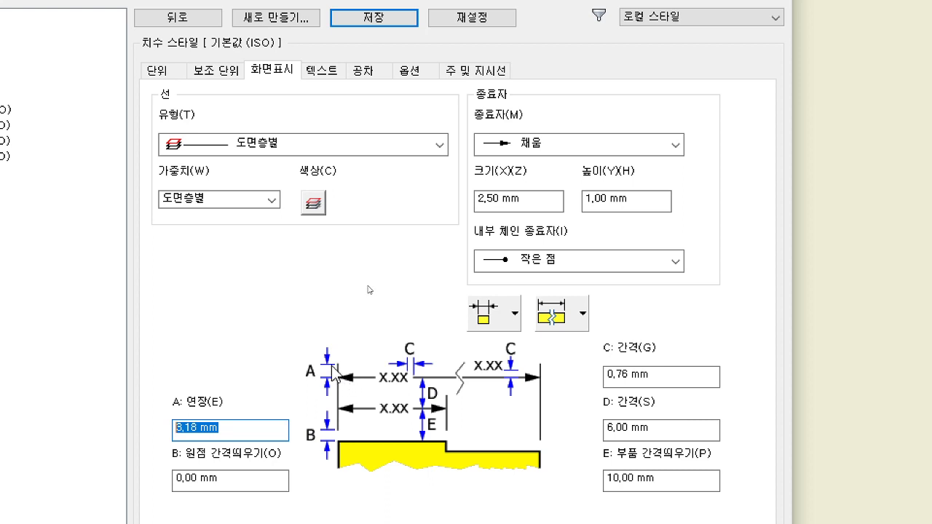
pyautogui.write('2')
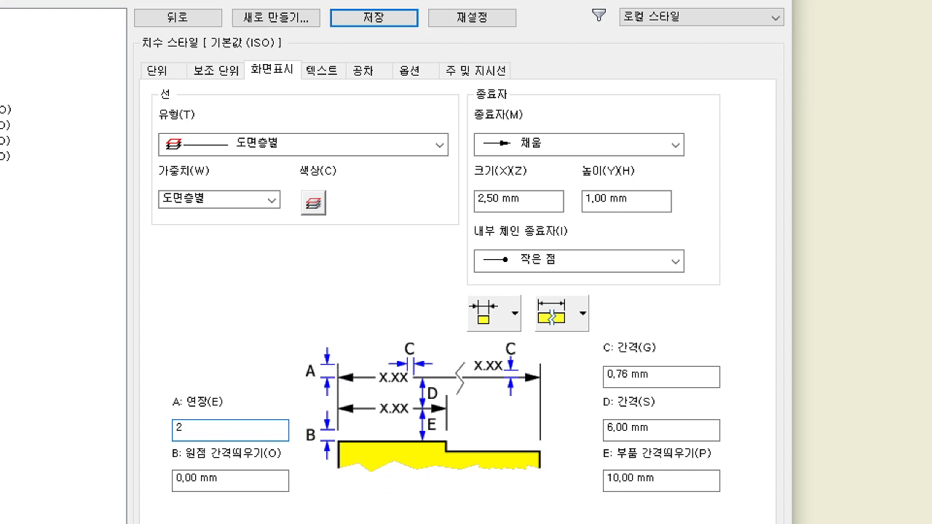
pyautogui.scroll(-1, 251, 458)
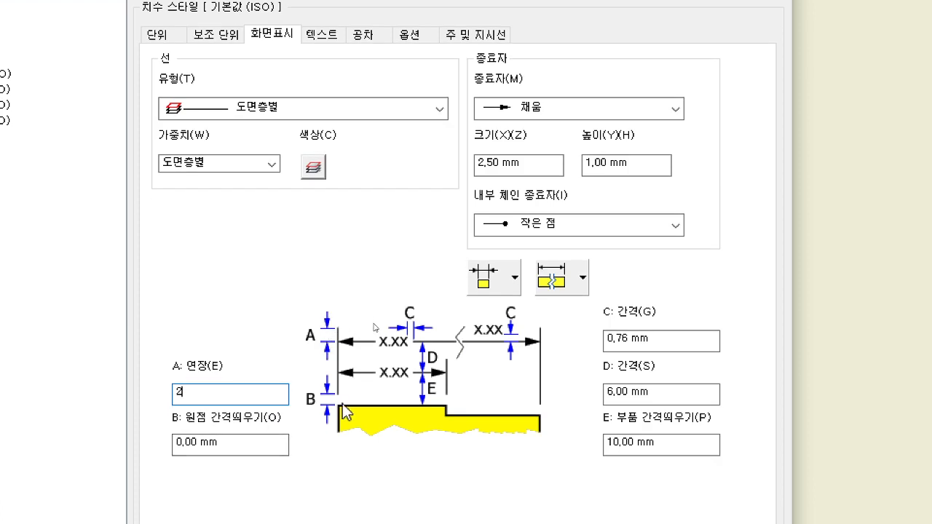
pyautogui.press('Tab')
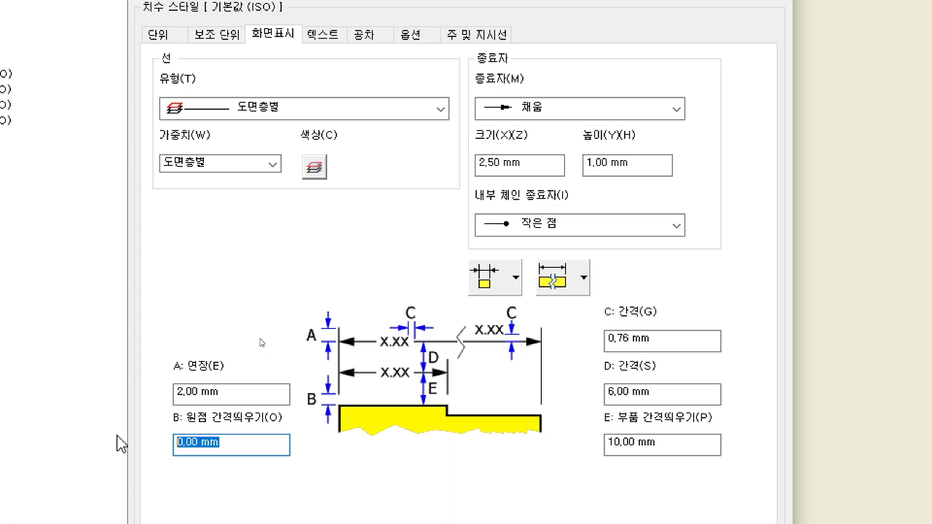
pyautogui.write('1')
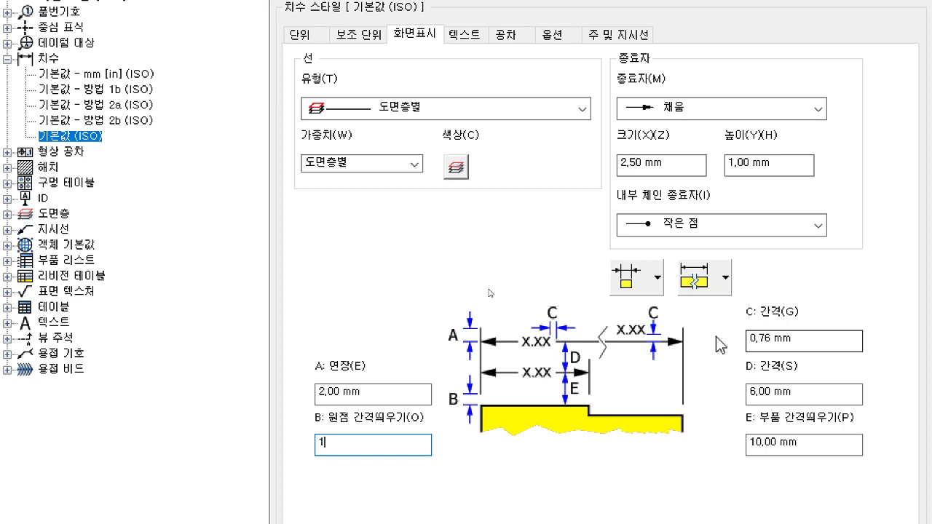
# Set the dimension style's gap (C) to 0.8 mm and its spacing (D) to 10 mm.
pyautogui.click(801, 340)
pyautogui.write('0,8')
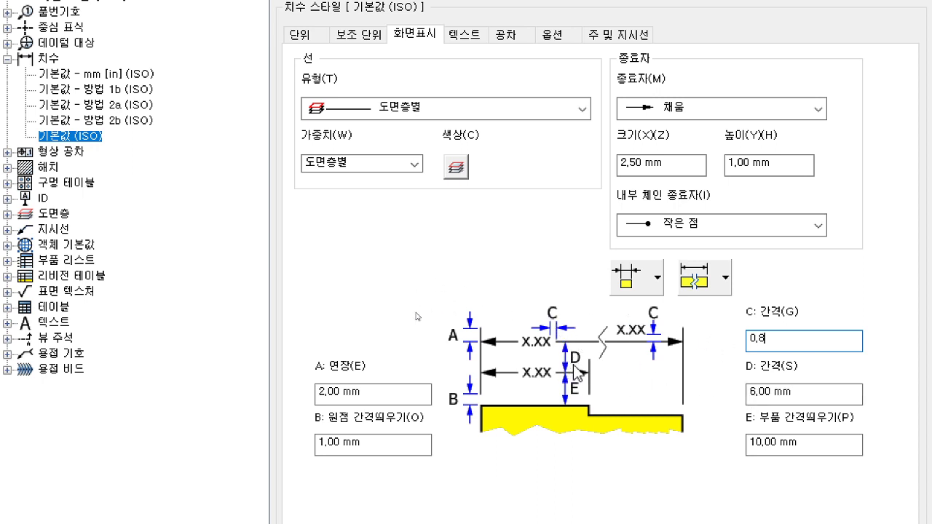
pyautogui.press('Tab')
pyautogui.write('10')
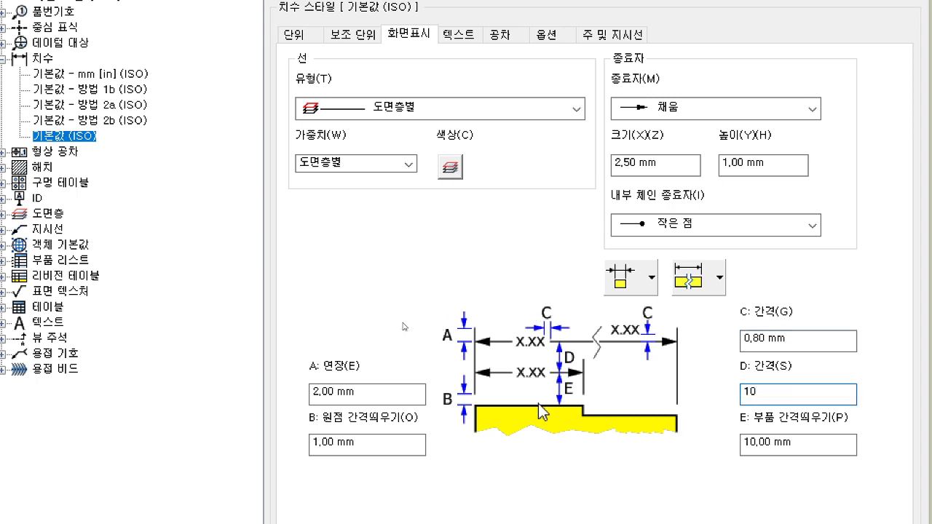
pyautogui.press('Tab')
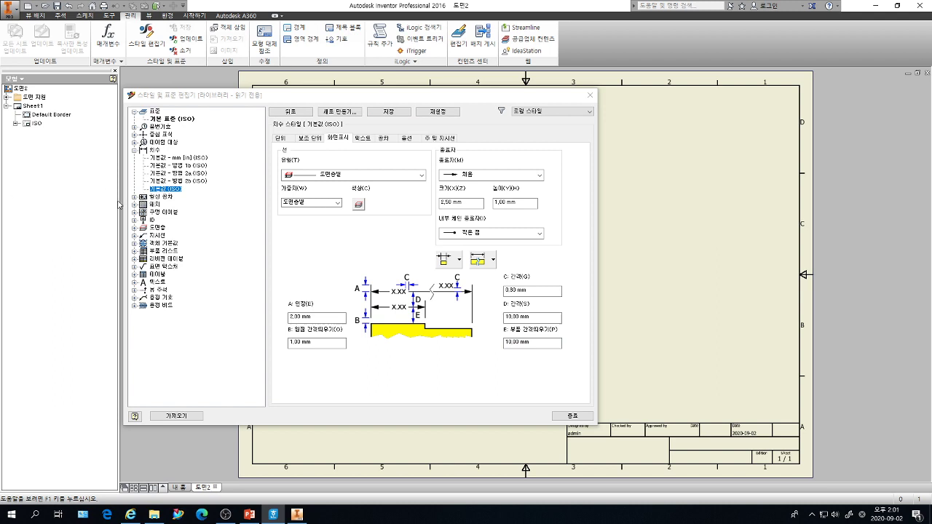
pyautogui.click(471, 127)
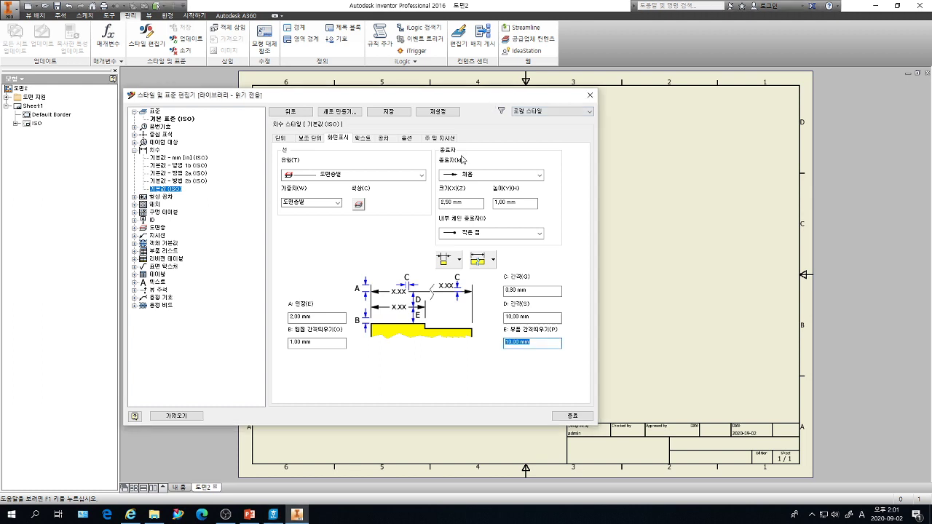
# Set the tolerance text size of the 기본값 (ISO) dimension style to 2.50 mm.
pyautogui.click(363, 138)
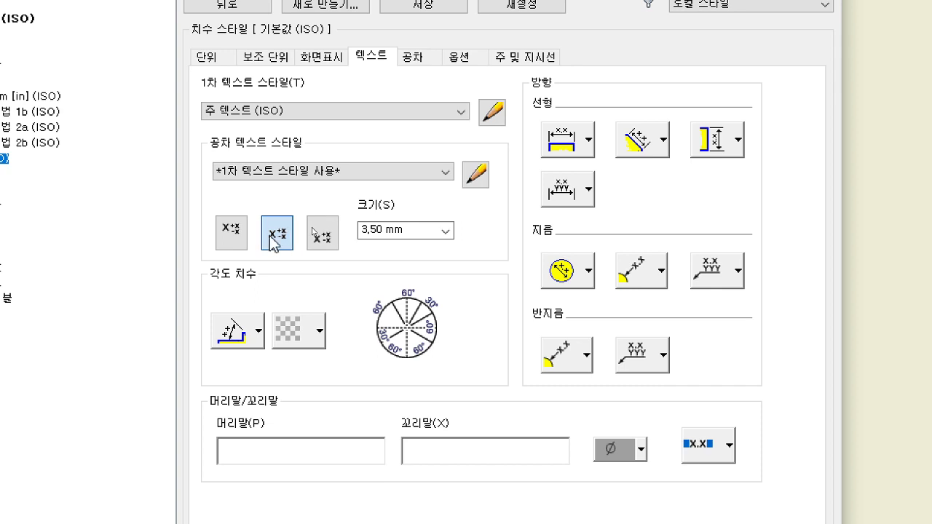
pyautogui.click(442, 232)
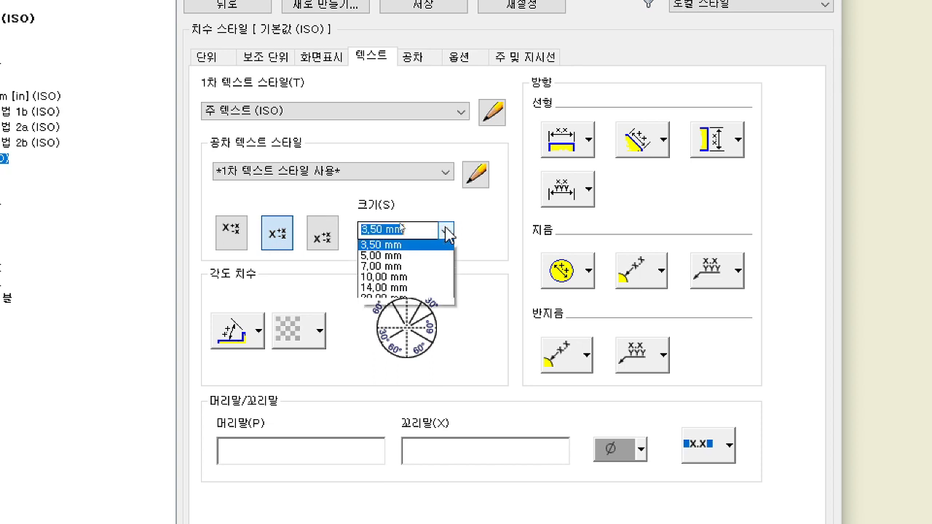
pyautogui.click(434, 246)
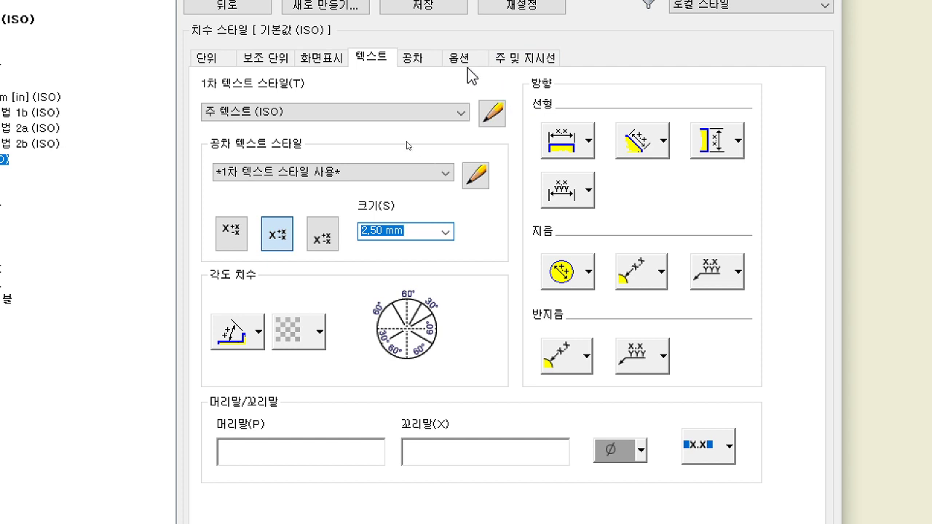
# Set the zero tolerance display to no trailing zeros and no sign (후행 0 없음 - 기호 없음), and disable trailing zeros for the tolerance's primary units.
pyautogui.click(413, 64)
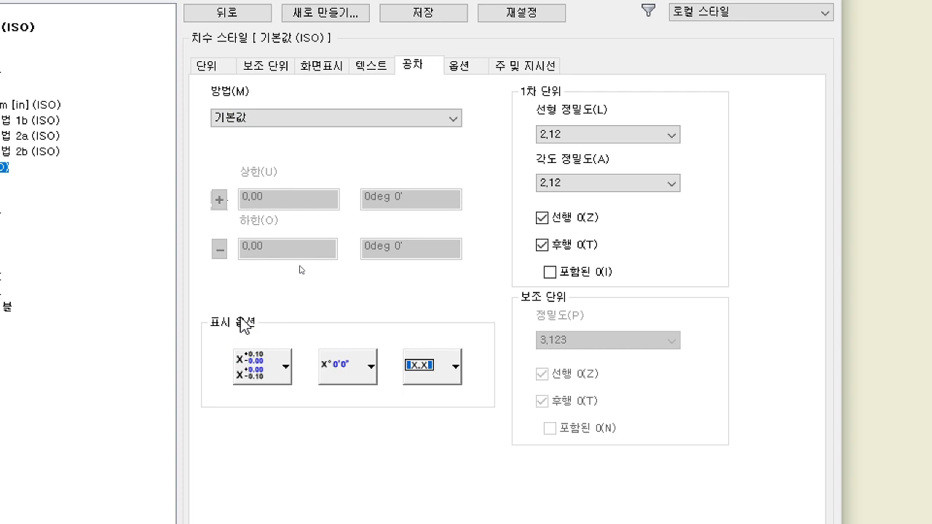
pyautogui.click(286, 371)
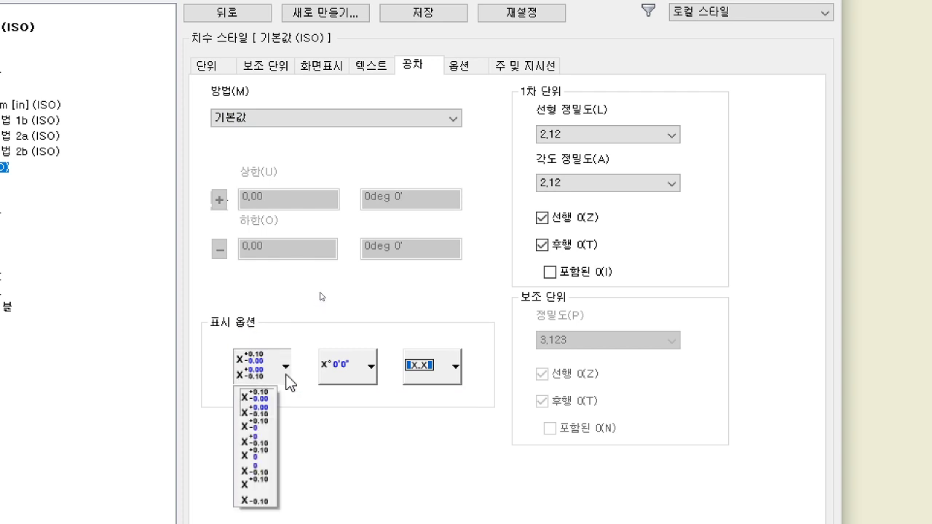
pyautogui.click(262, 432)
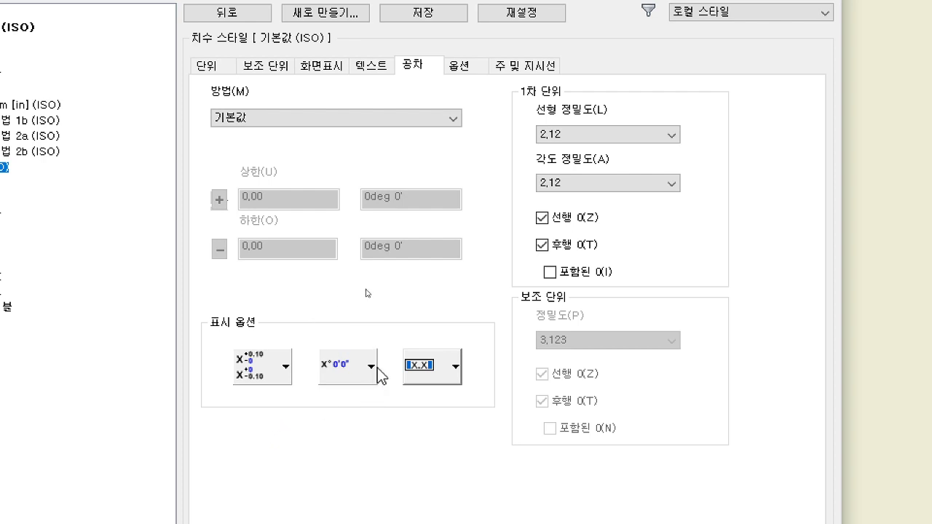
pyautogui.click(285, 373)
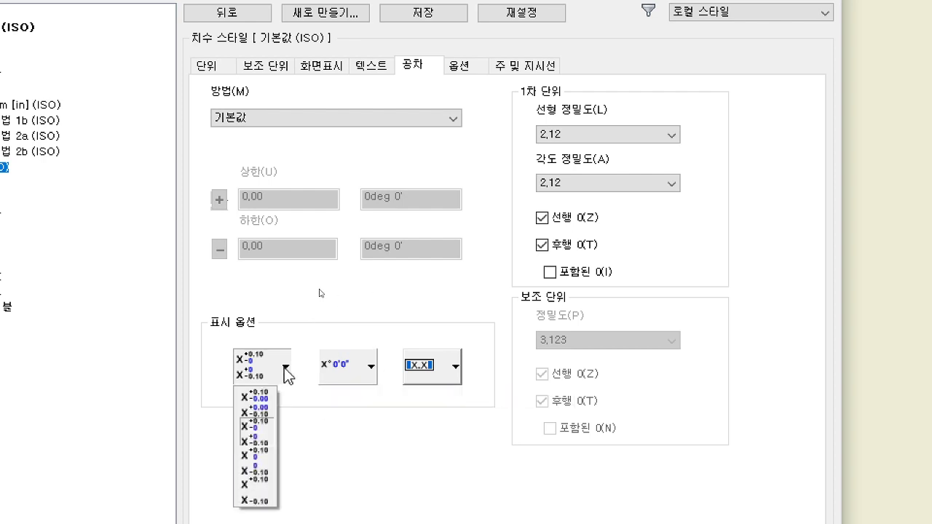
pyautogui.click(266, 456)
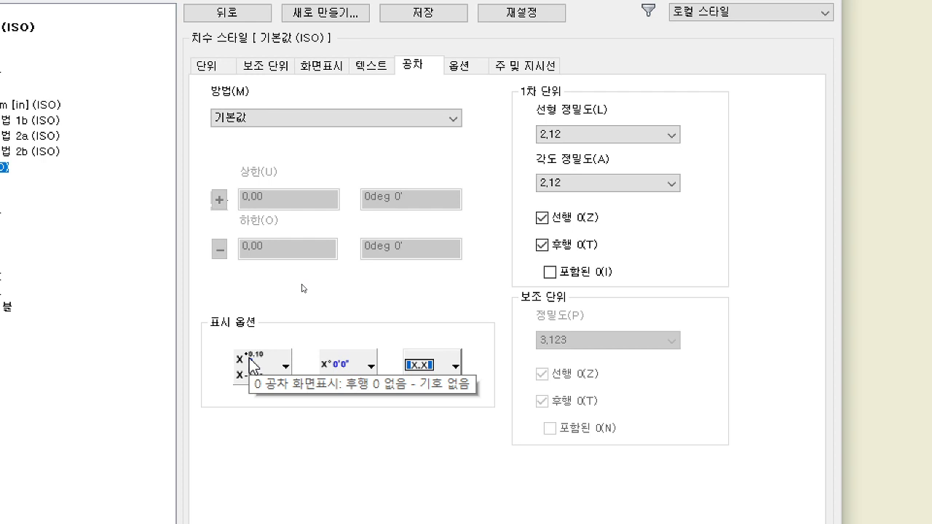
pyautogui.click(455, 367)
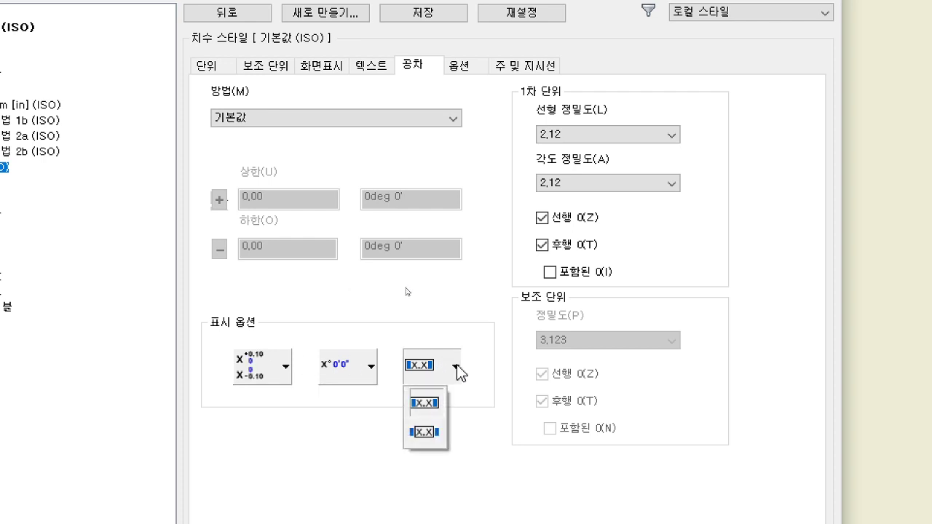
pyautogui.click(456, 365)
pyautogui.click(412, 321)
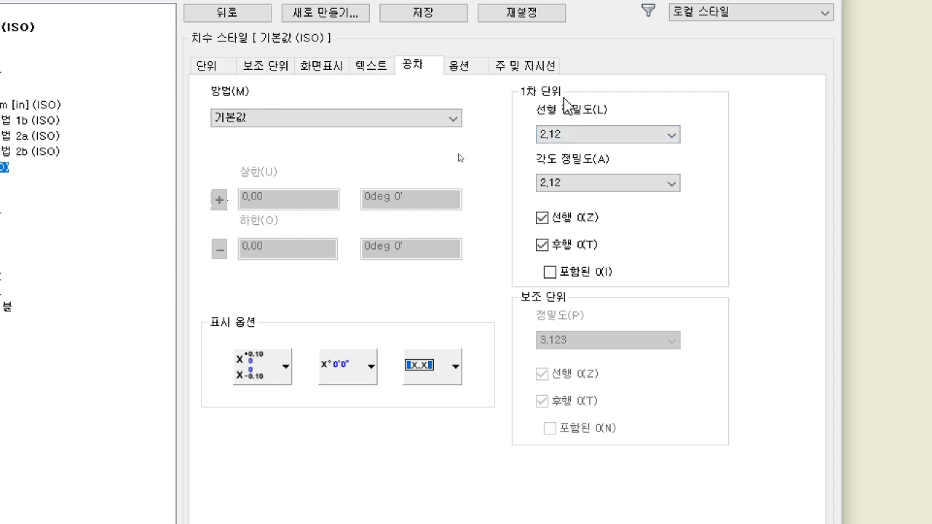
pyautogui.click(541, 245)
# In the 기본값 (ISO) dimension style's note and leader settings, set the leader text alignment to 착지선 위 전체 and keep the leader style 일반 (ISO).
pyautogui.click(459, 102)
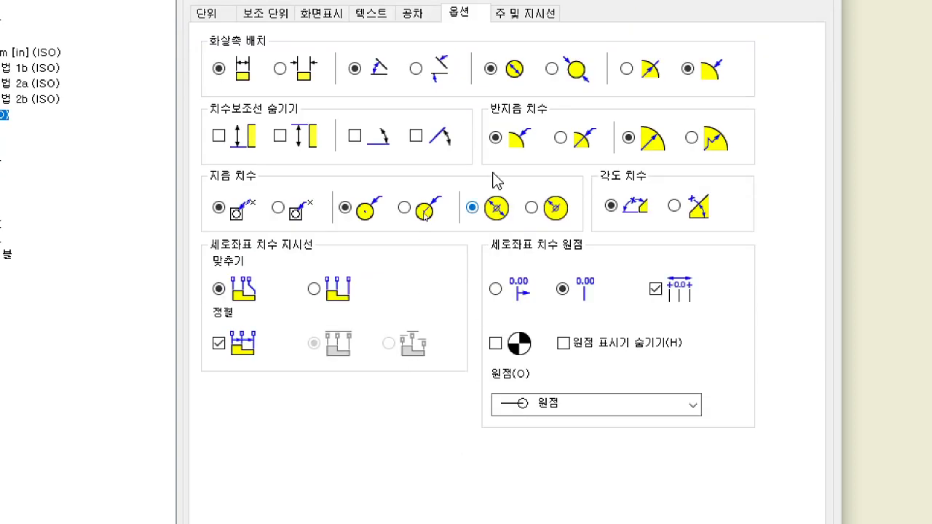
pyautogui.click(527, 75)
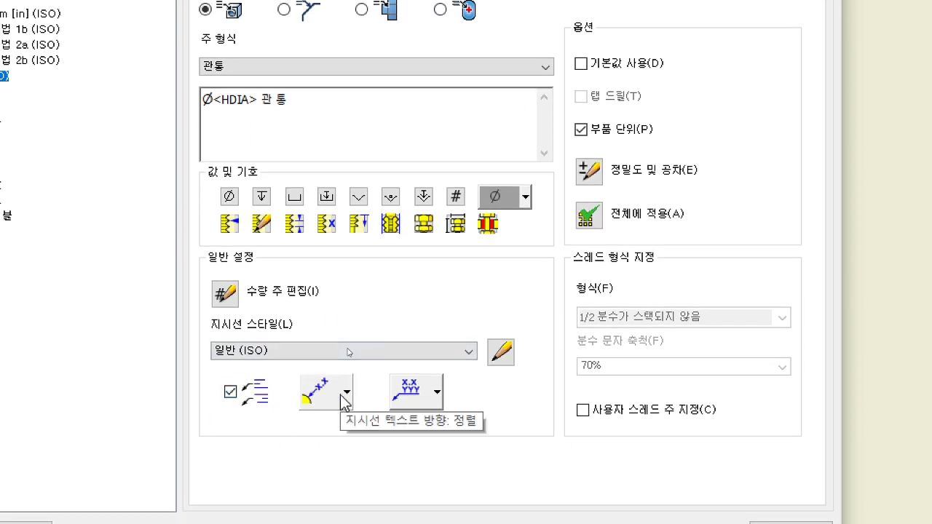
pyautogui.click(417, 400)
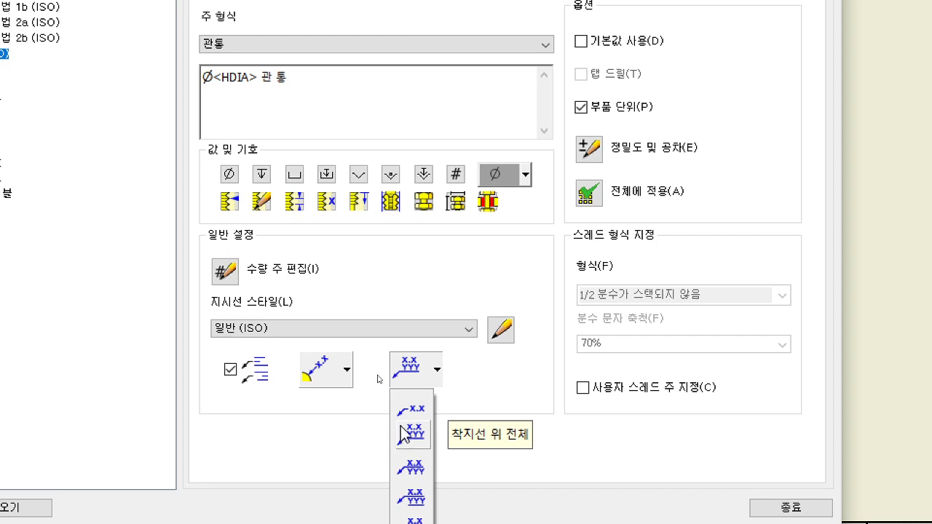
pyautogui.click(405, 434)
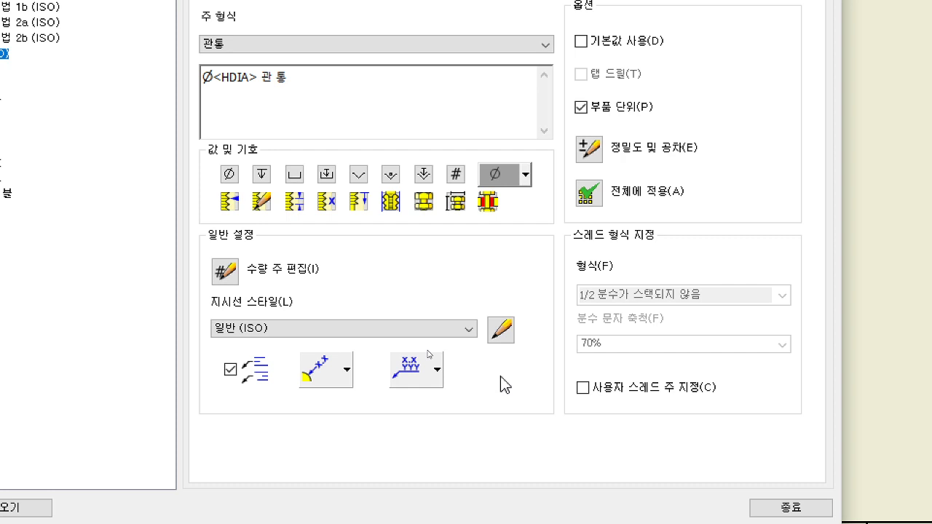
pyautogui.click(412, 329)
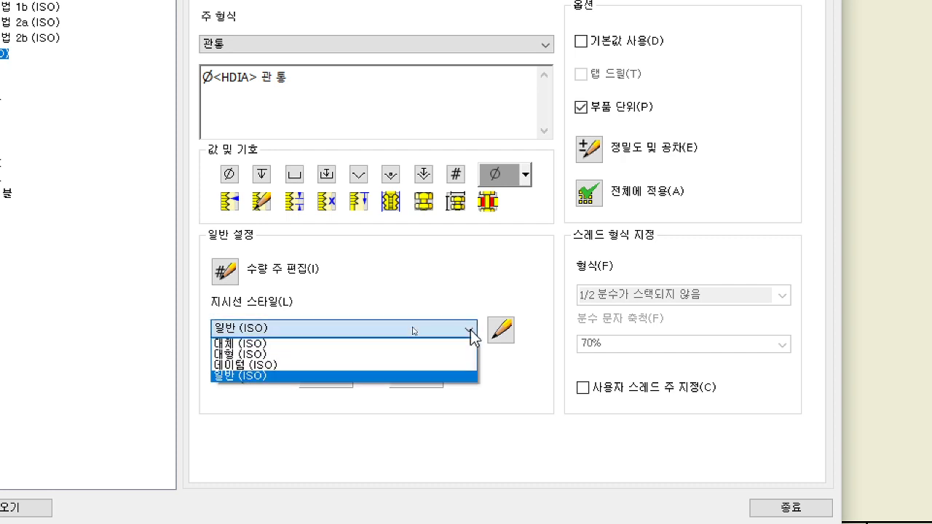
pyautogui.click(472, 332)
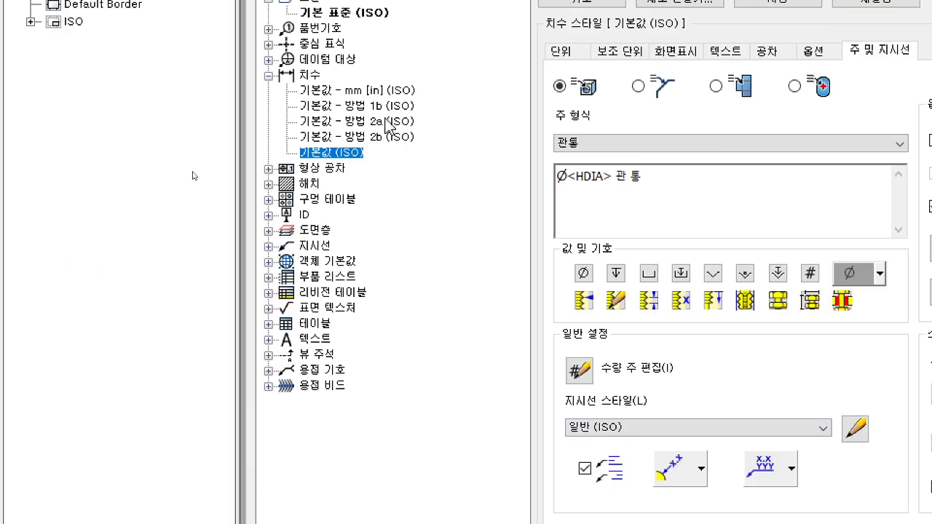
# Save the edits made to the 기본값 (ISO) dimension style.
pyautogui.click(401, 116)
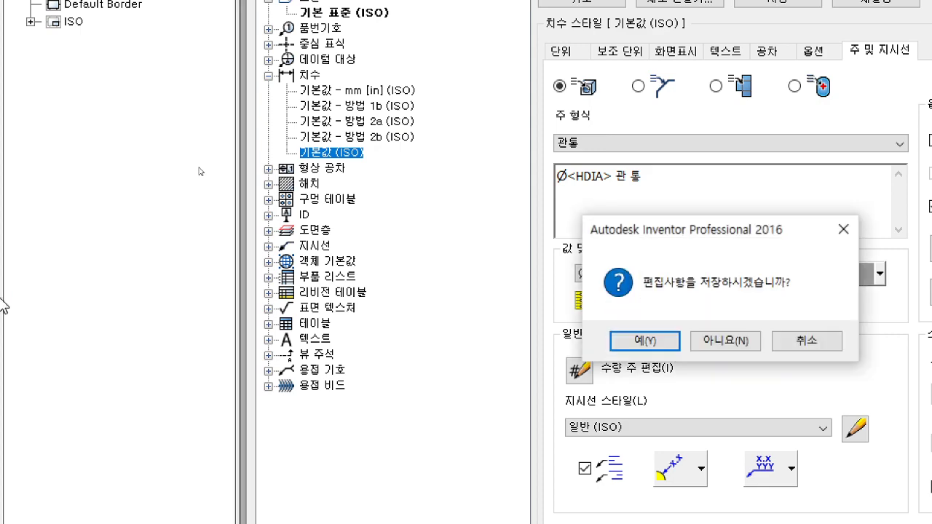
pyautogui.click(800, 357)
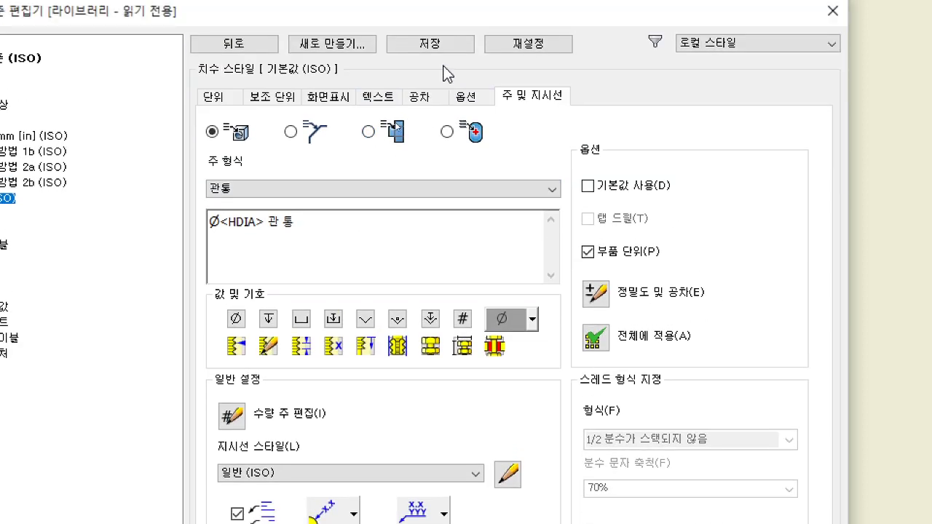
pyautogui.click(438, 65)
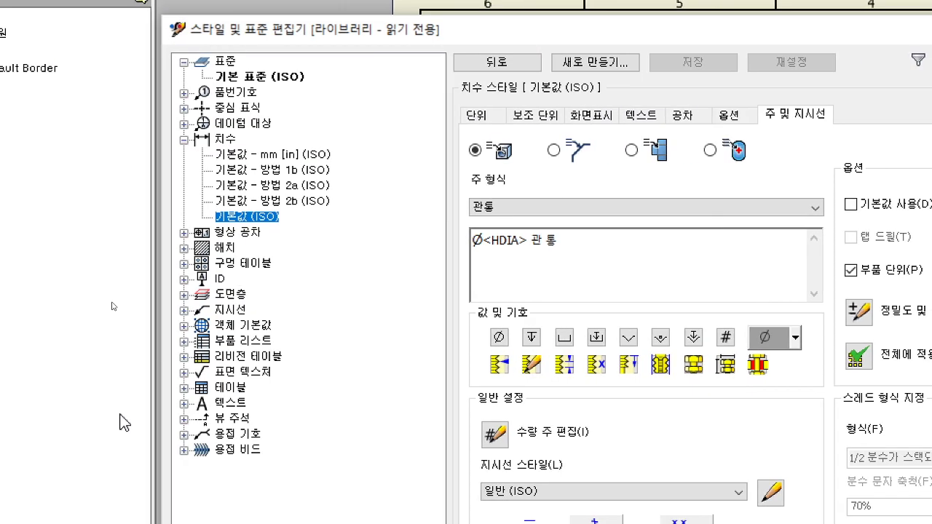
# Set the leader text alignment of the 기본값 - 방법 1b (ISO) dimension style to 착지선 위 전체 and save the style.
pyautogui.click(271, 170)
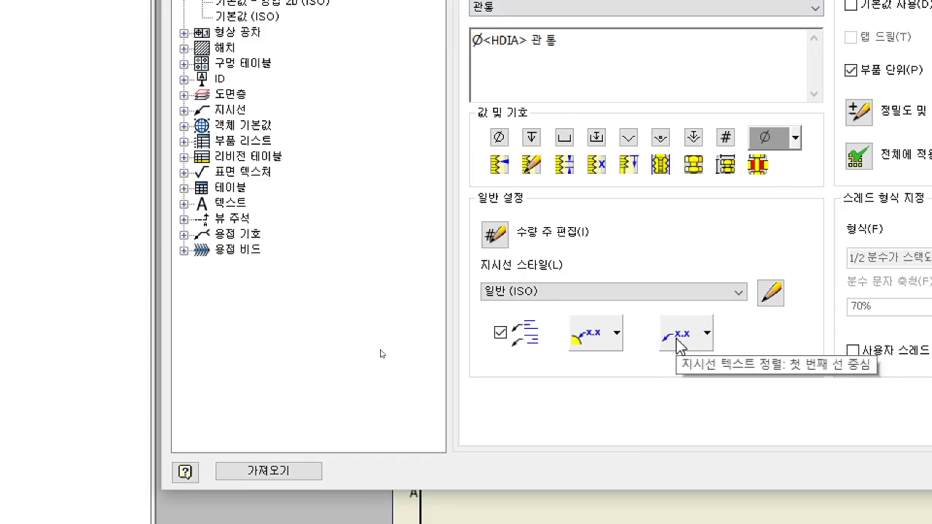
pyautogui.click(677, 342)
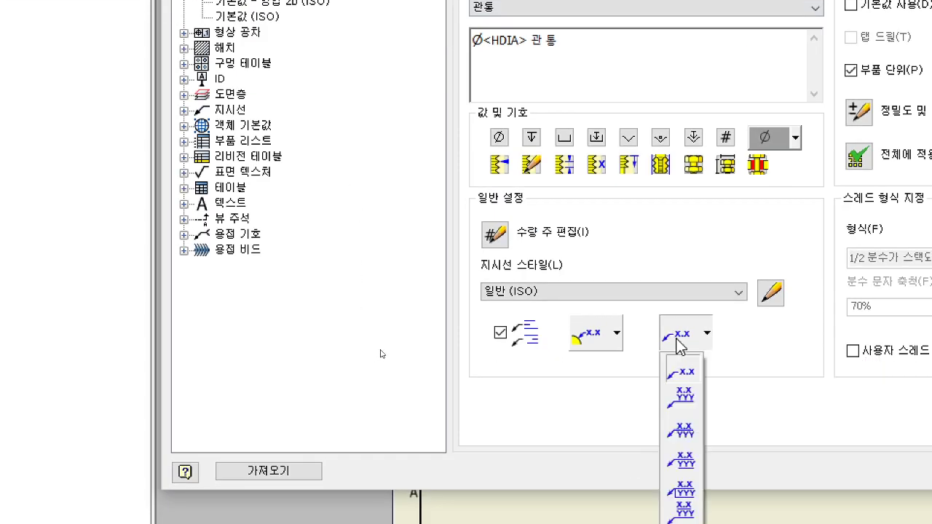
pyautogui.click(685, 415)
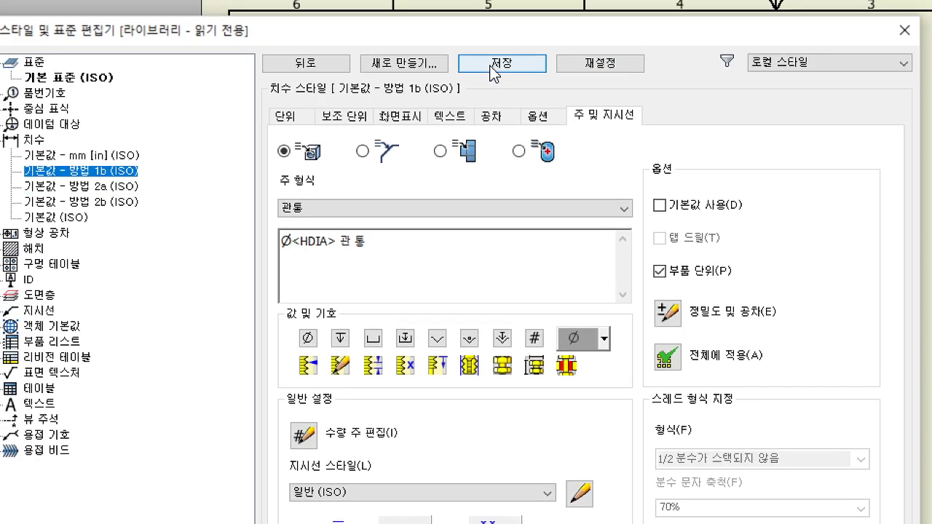
pyautogui.click(491, 65)
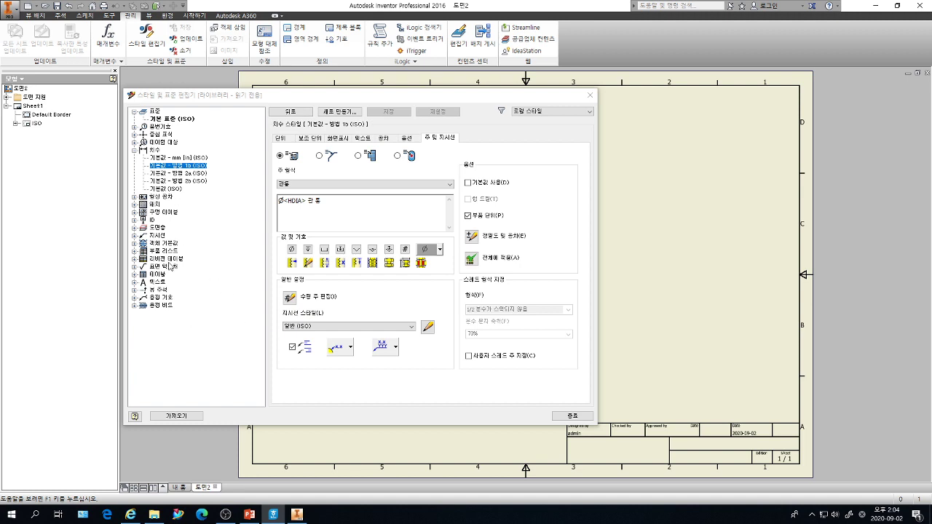
# Set the standard reference of the 표면 텍스처 (ISO) style to ISO 1302 - 1978 and save the style.
pyautogui.click(135, 267)
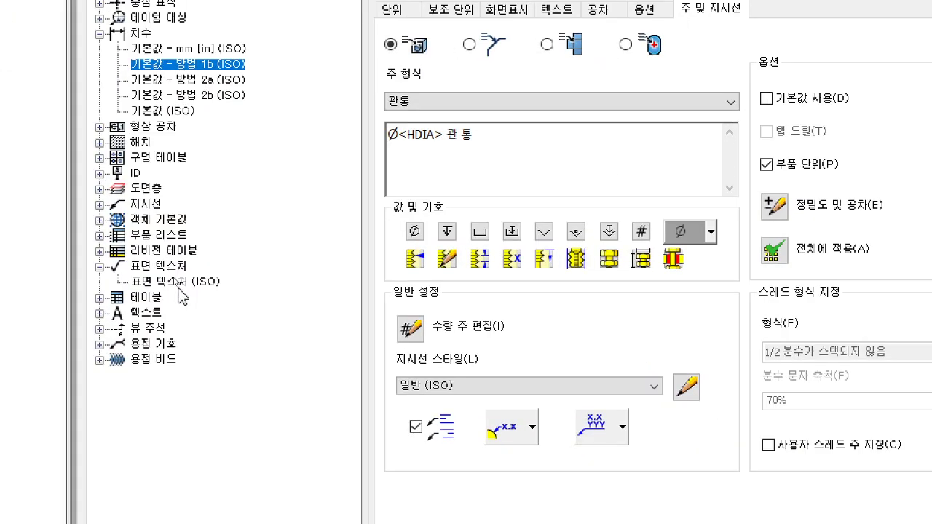
pyautogui.click(183, 290)
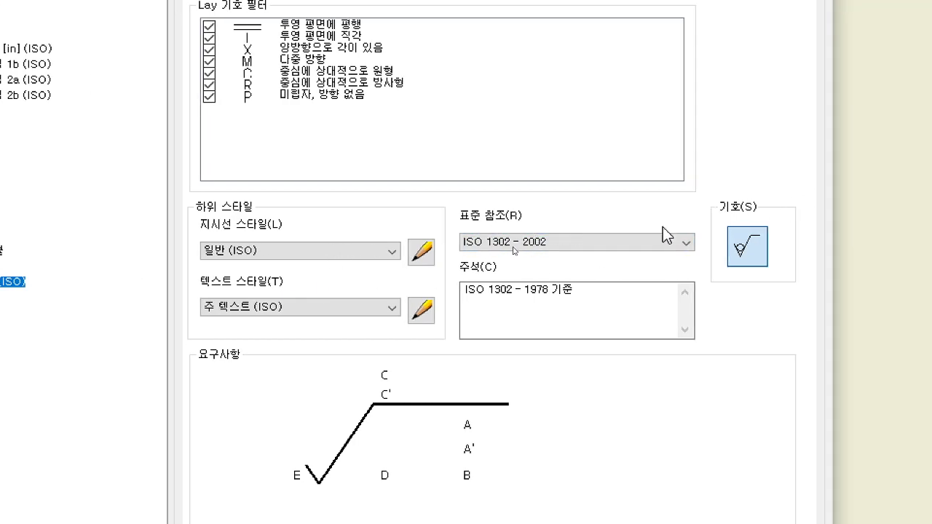
pyautogui.click(664, 244)
pyautogui.click(663, 242)
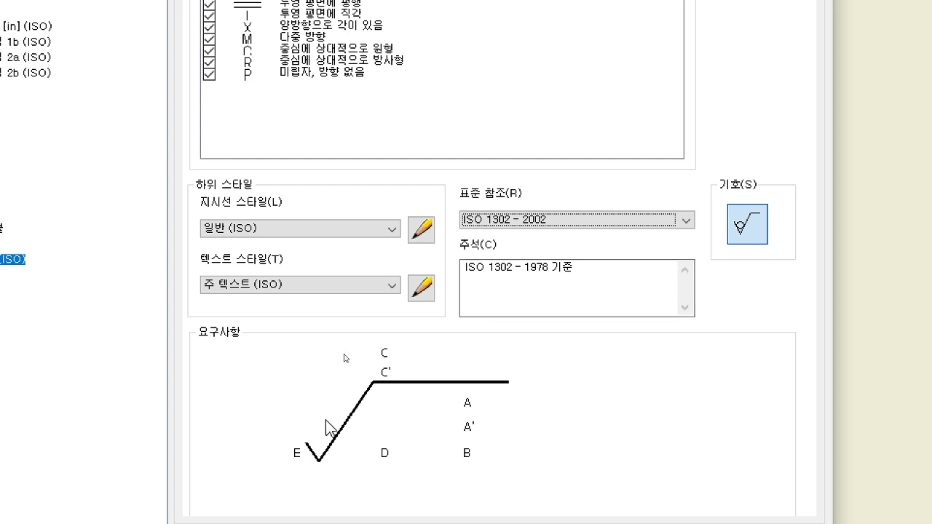
pyautogui.click(517, 224)
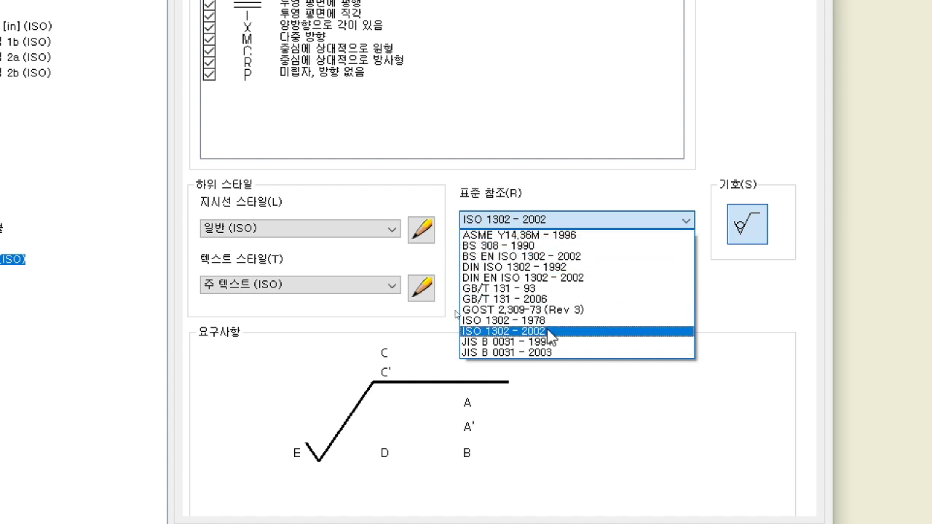
pyautogui.click(520, 320)
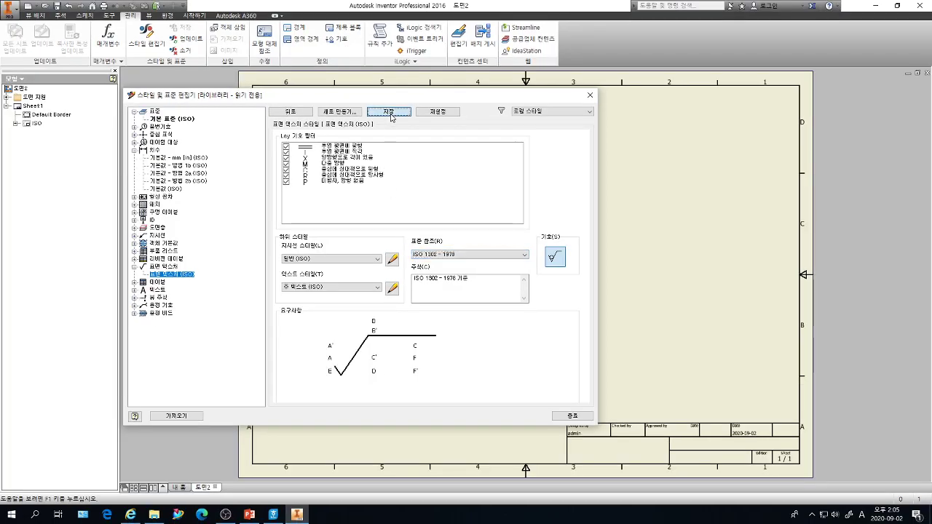
pyautogui.click(389, 113)
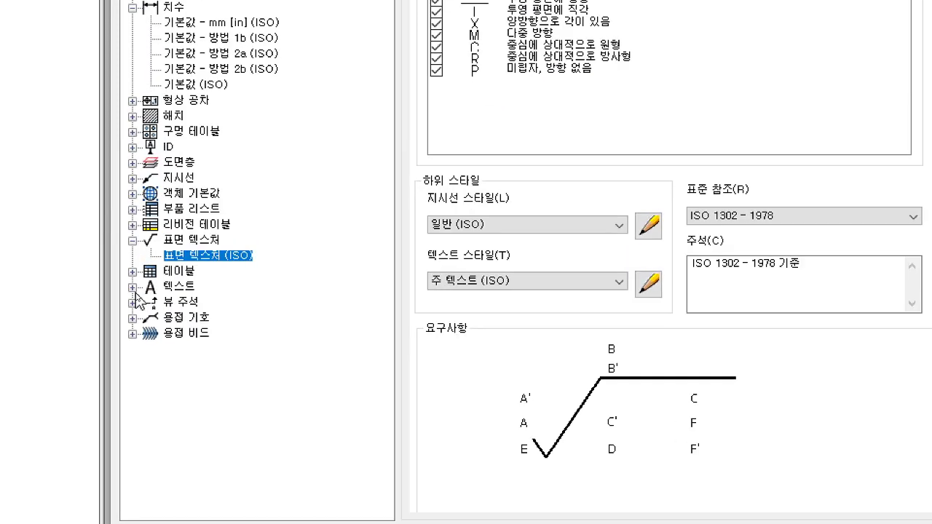
# Give the 주 텍스트 (ISO) text style middle vertical justification and the 굴림 font, and save it.
pyautogui.click(132, 288)
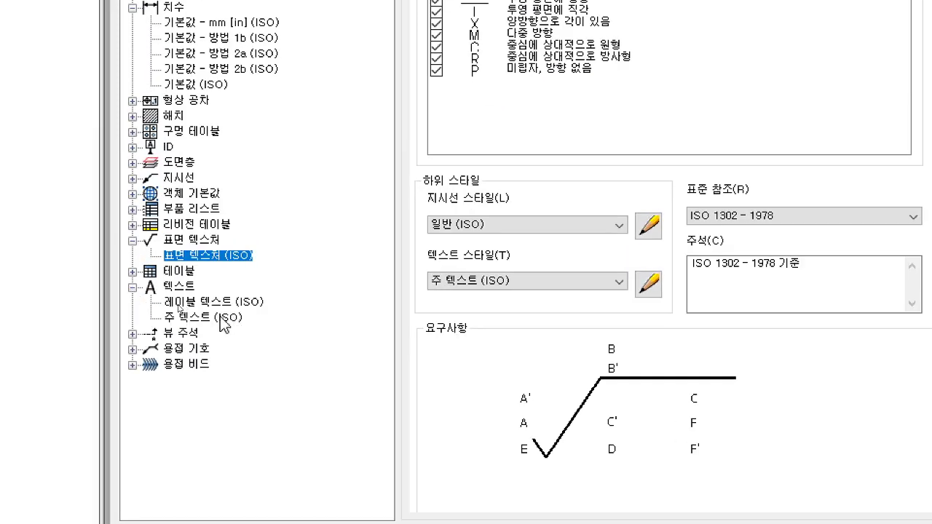
pyautogui.click(220, 316)
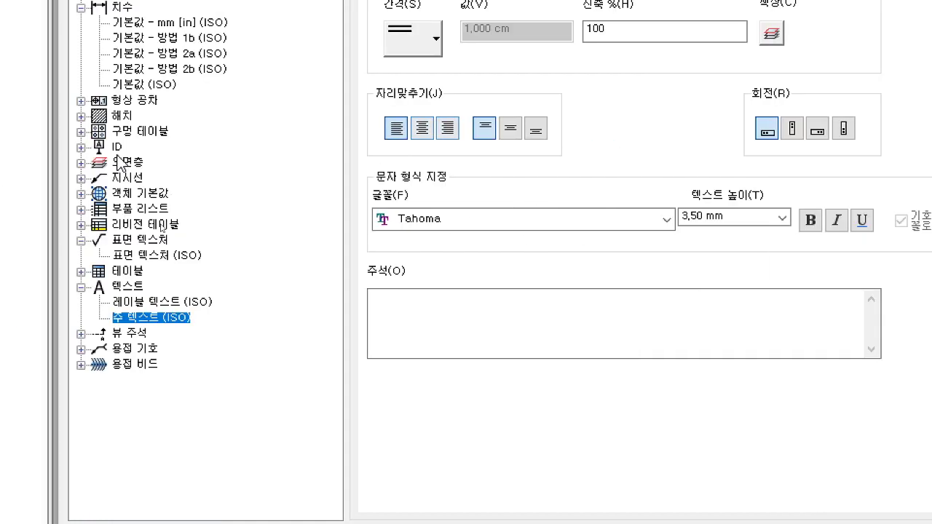
pyautogui.click(510, 130)
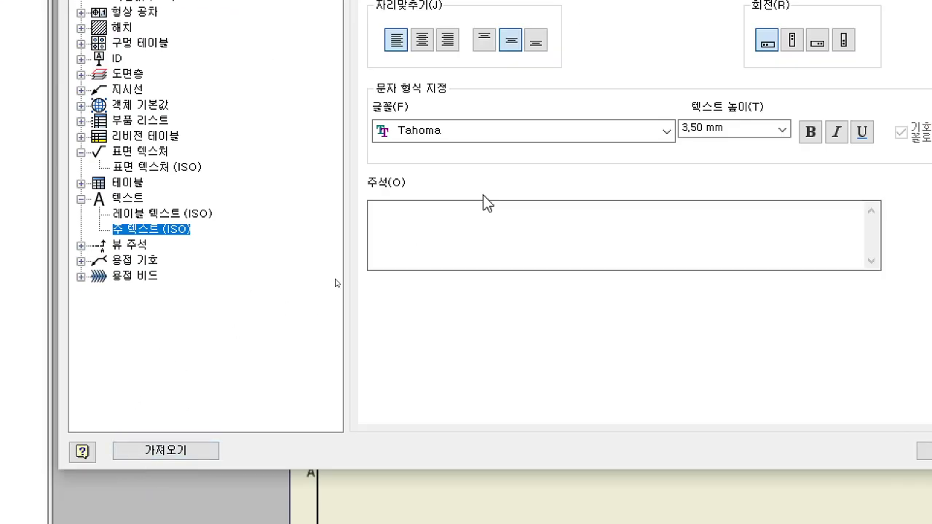
pyautogui.click(499, 138)
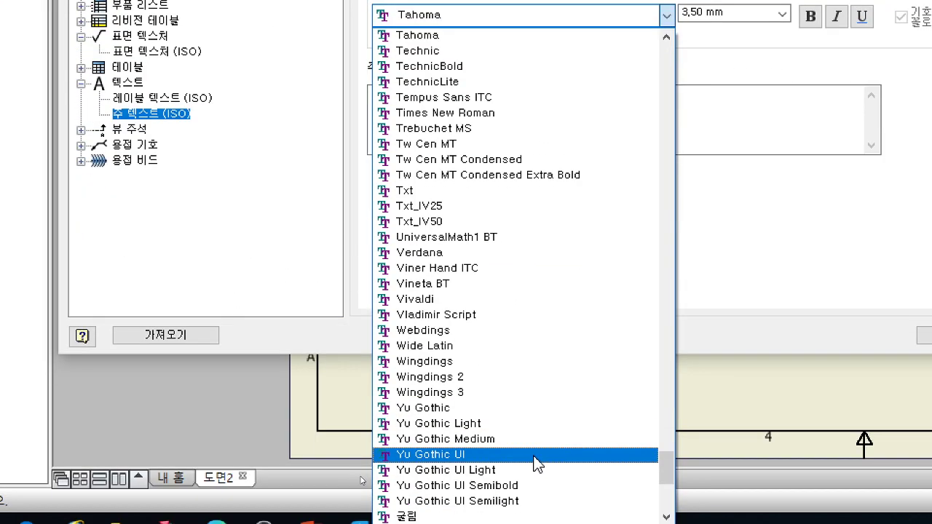
pyautogui.scroll(-2, 387, 398)
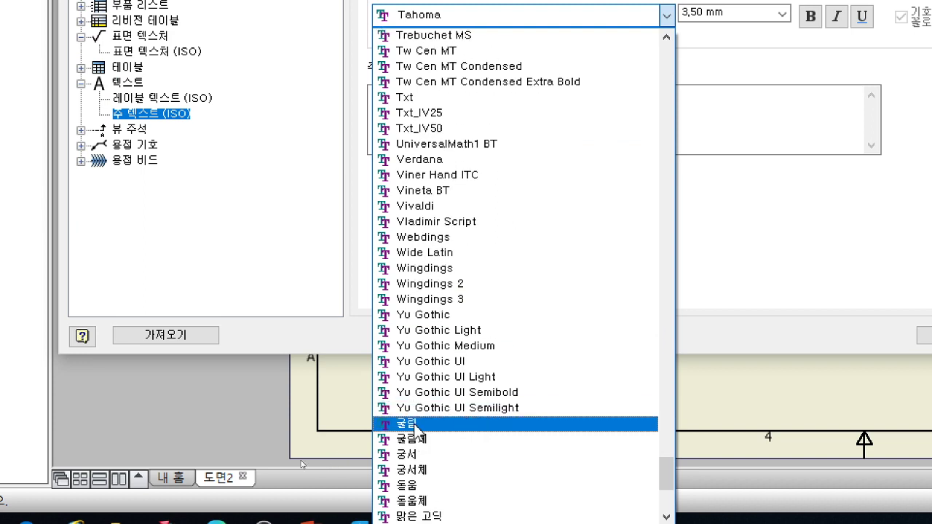
pyautogui.click(426, 426)
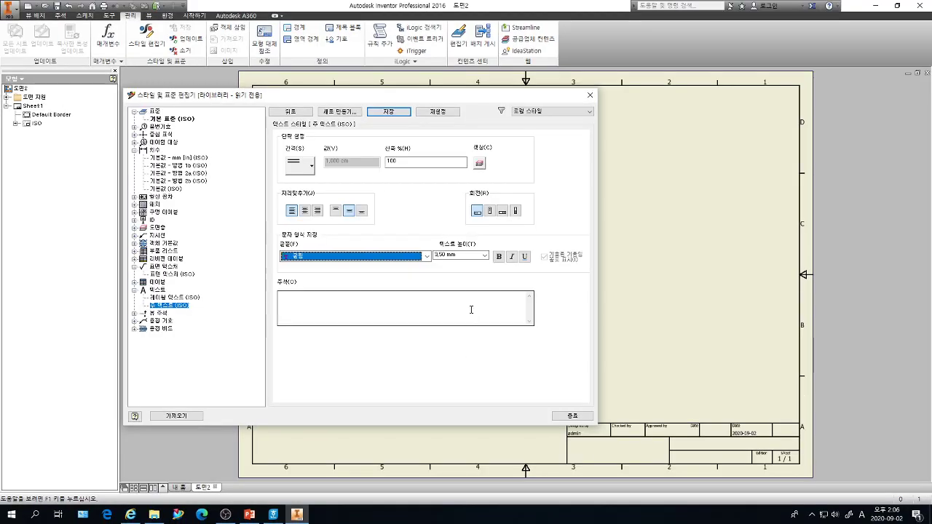
pyautogui.click(390, 110)
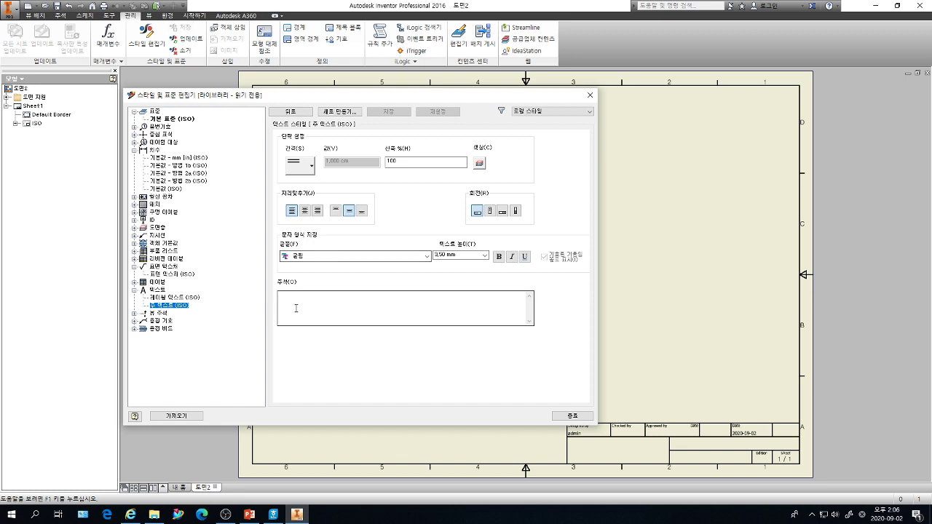
# Change the font of the 레이블 텍스트 (ISO) text style to 굴림 and save it.
pyautogui.click(196, 298)
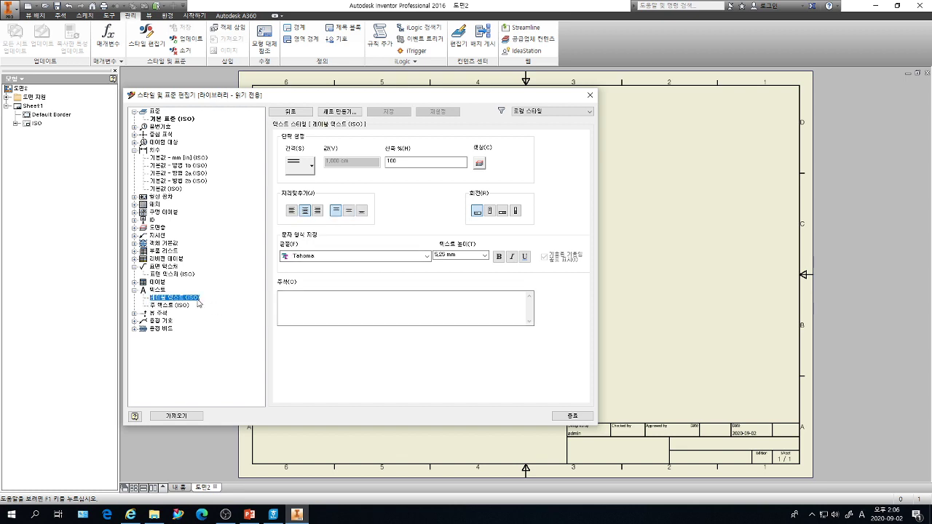
pyautogui.click(351, 256)
pyautogui.scroll(-4, 321, 407)
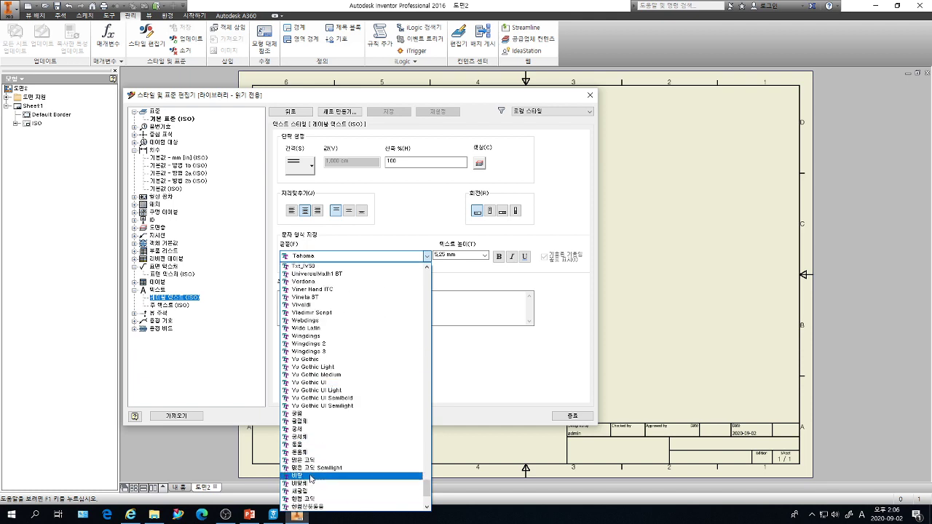
pyautogui.click(309, 413)
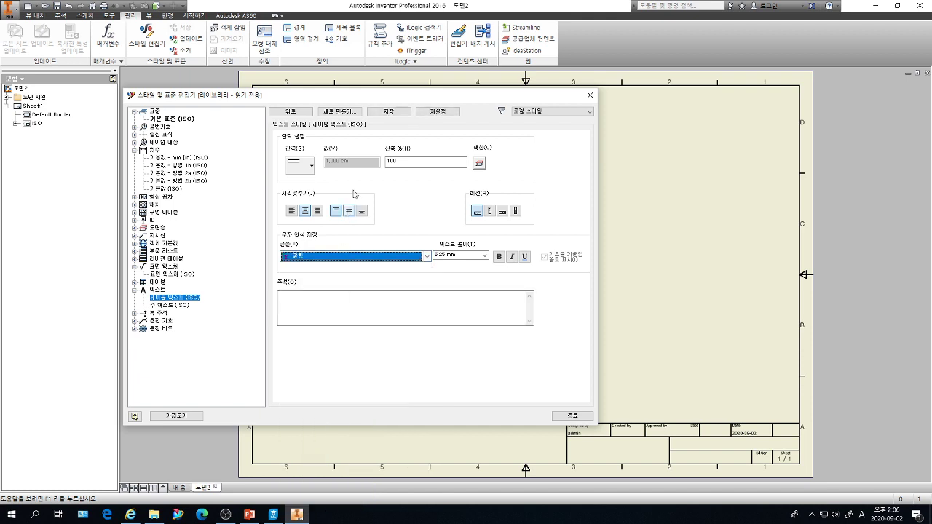
pyautogui.click(386, 112)
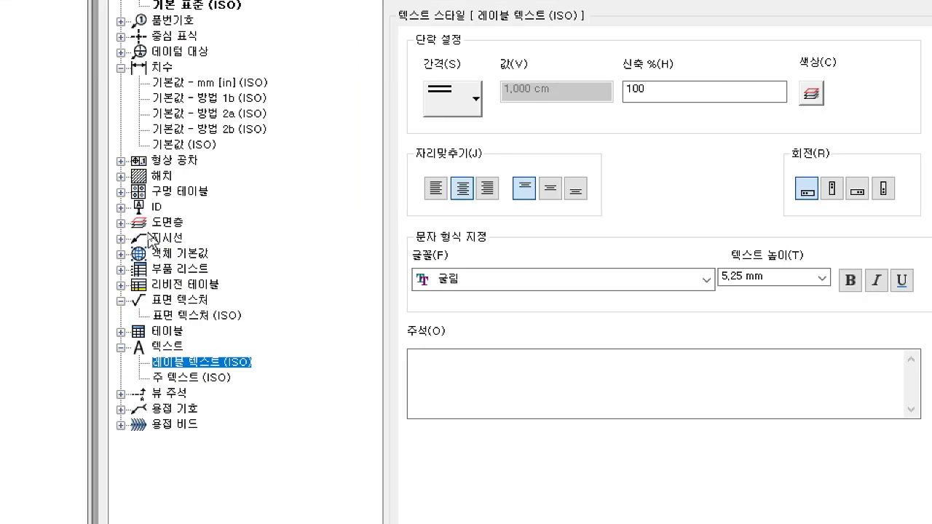
# In the layer styles, set the line weight of the 경계(ISO) layer to 0.25 mm.
pyautogui.click(121, 223)
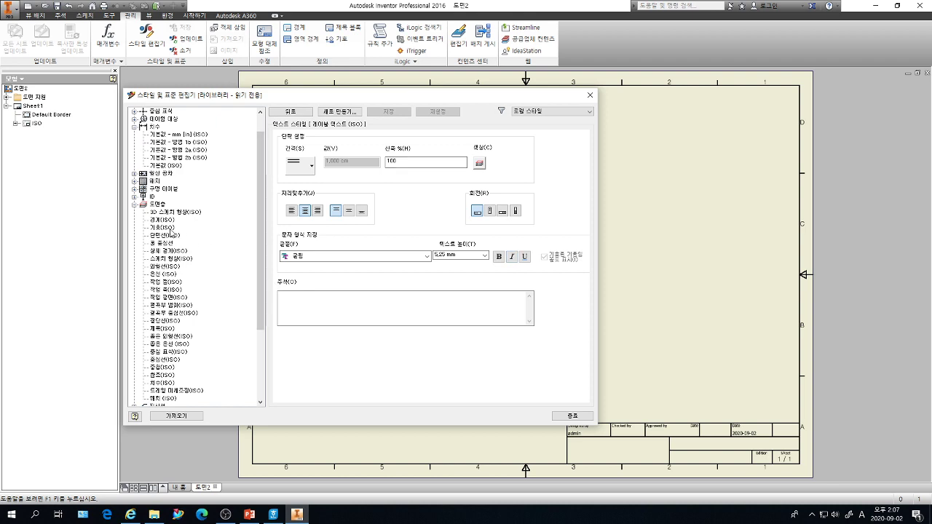
pyautogui.click(166, 229)
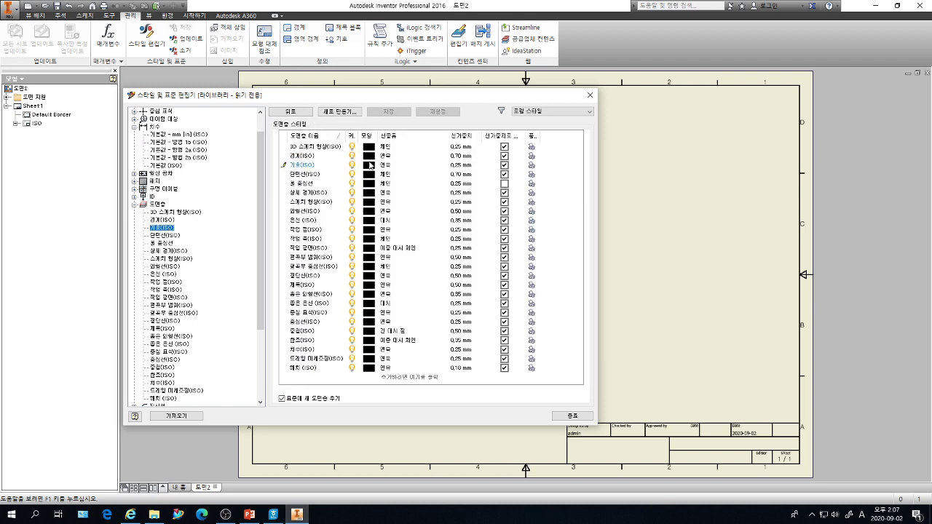
pyautogui.click(313, 155)
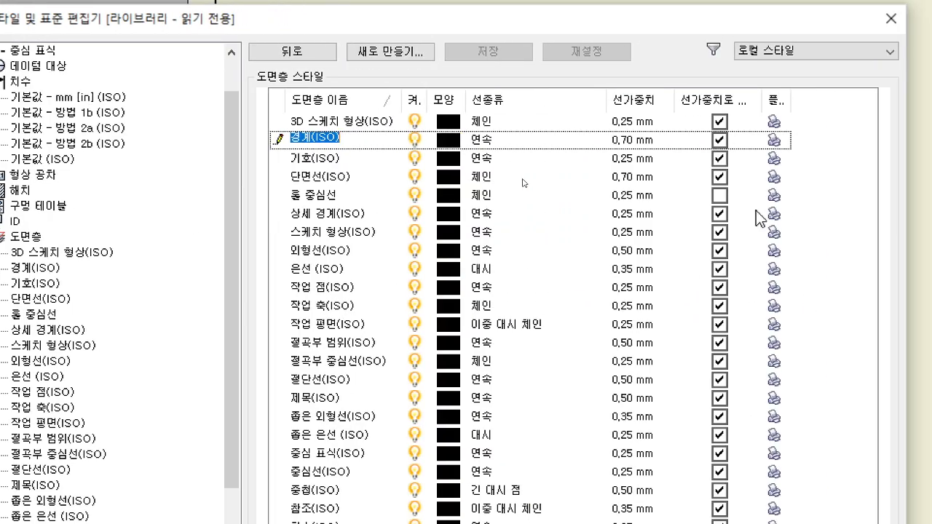
pyautogui.click(635, 144)
pyautogui.click(662, 142)
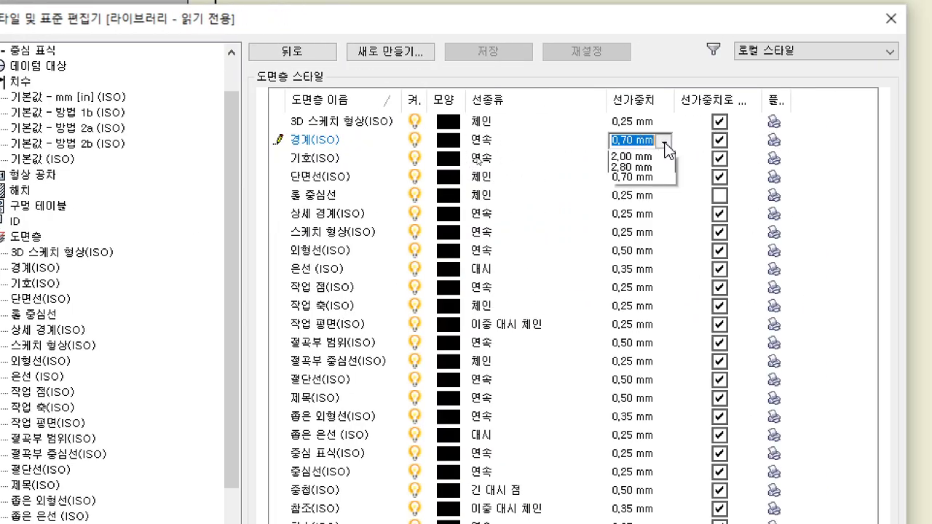
pyautogui.click(651, 178)
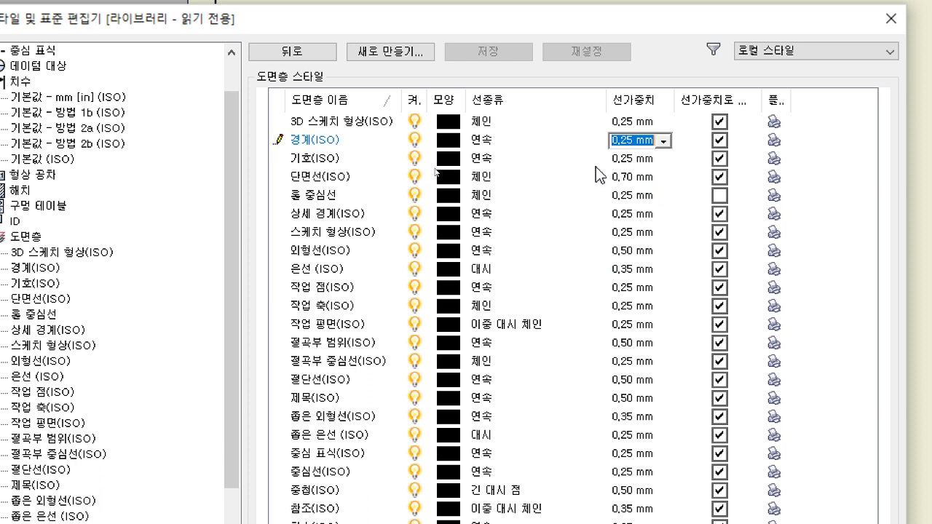
# Set the 단면선(ISO) layer's line type to 연속 and its line weight to 0.25 mm.
pyautogui.click(339, 181)
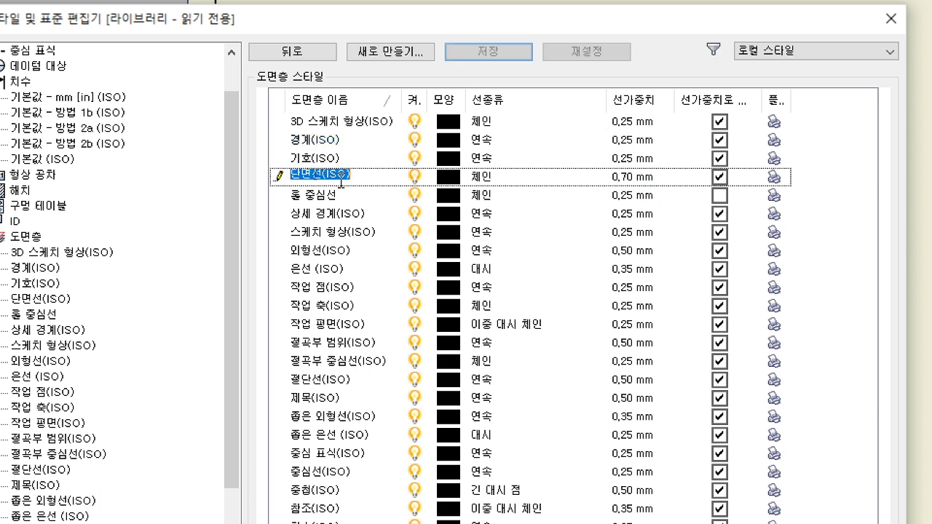
pyautogui.click(638, 179)
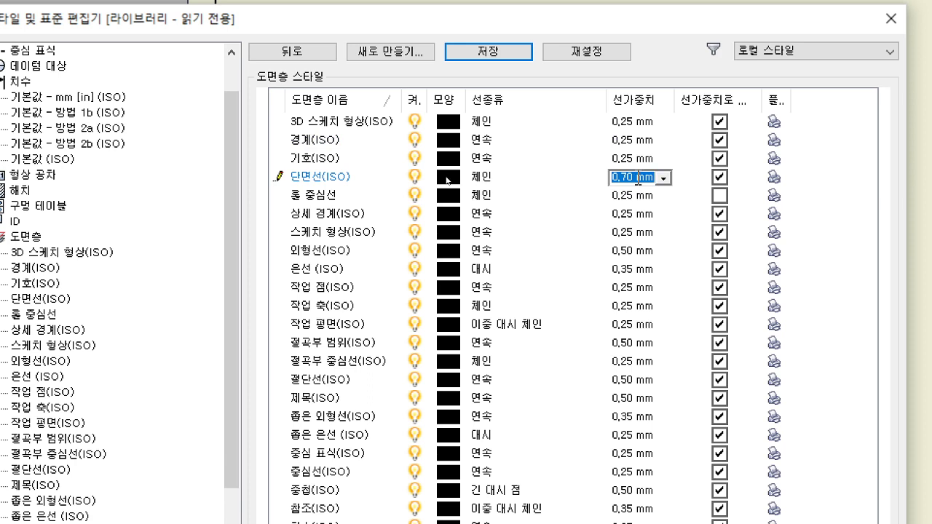
pyautogui.click(483, 179)
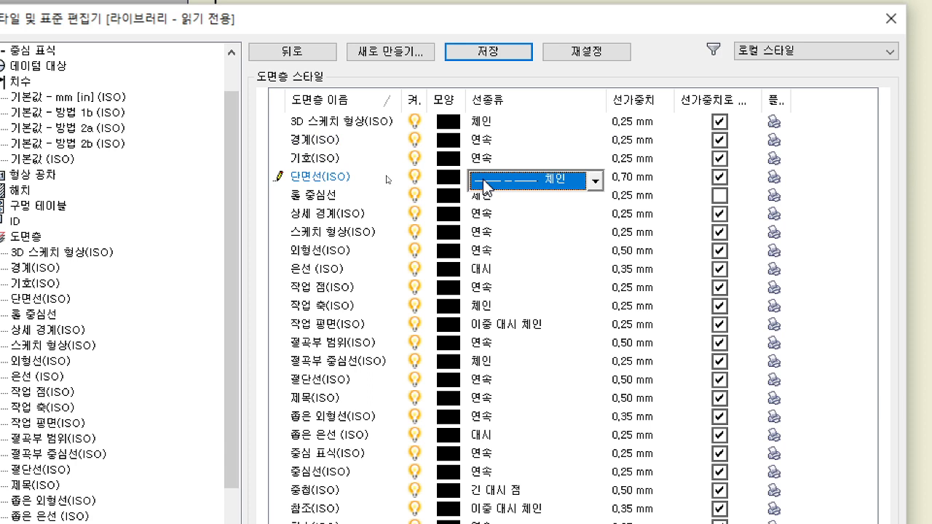
pyautogui.click(485, 179)
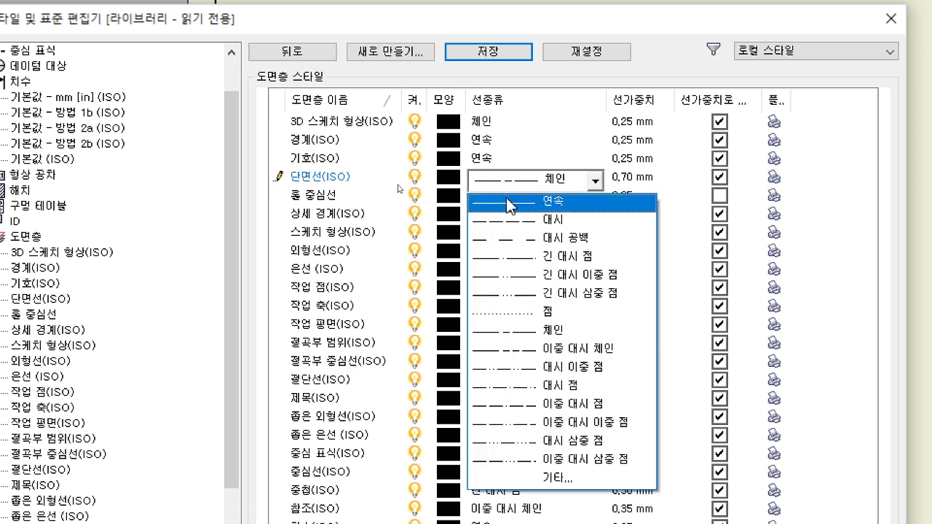
pyautogui.click(506, 198)
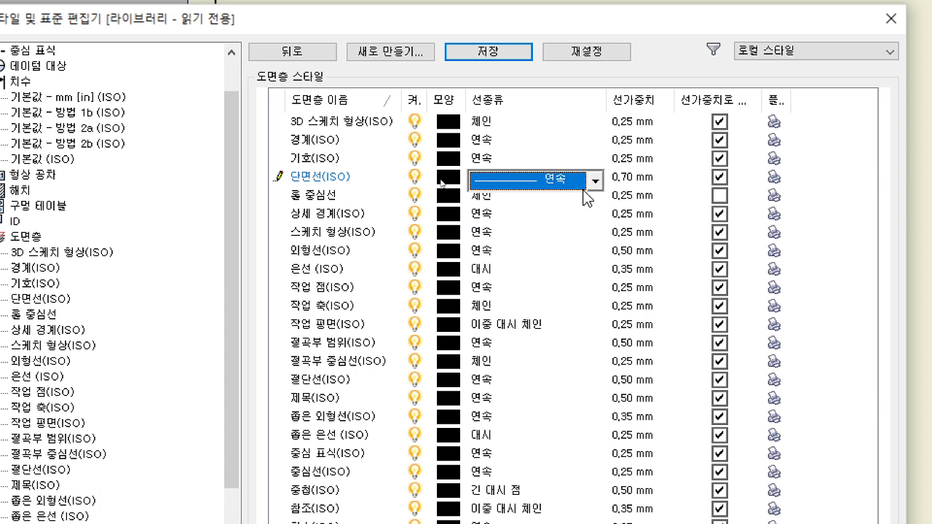
pyautogui.click(626, 177)
pyautogui.click(663, 177)
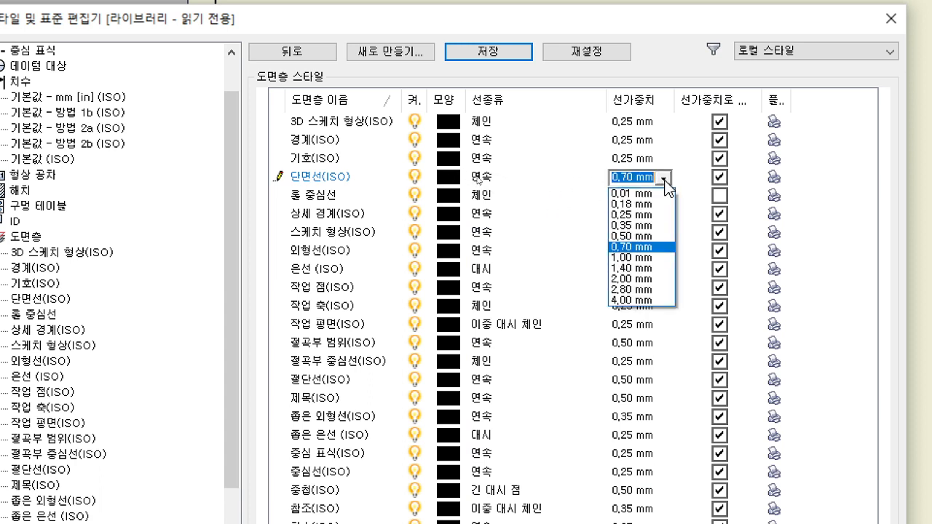
pyautogui.click(639, 216)
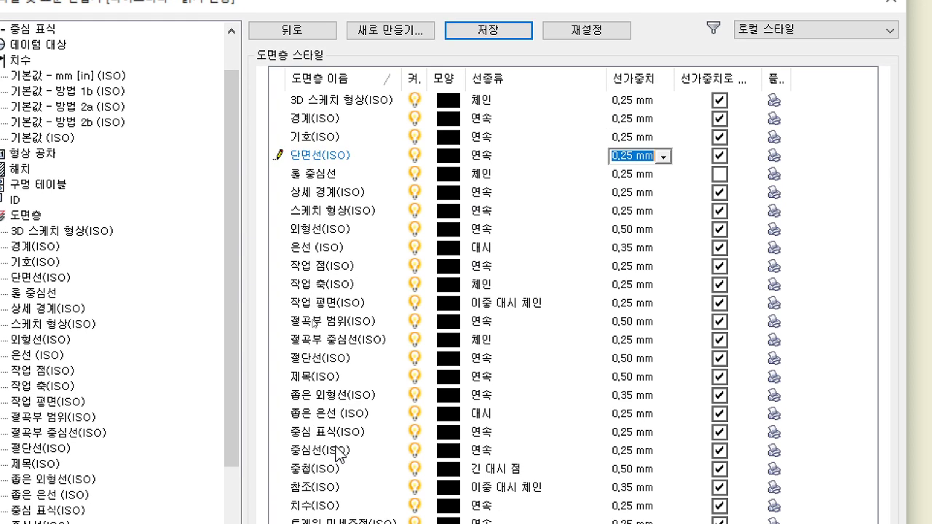
# Change the line type of the 중심선(ISO) layer to 체인.
pyautogui.click(337, 453)
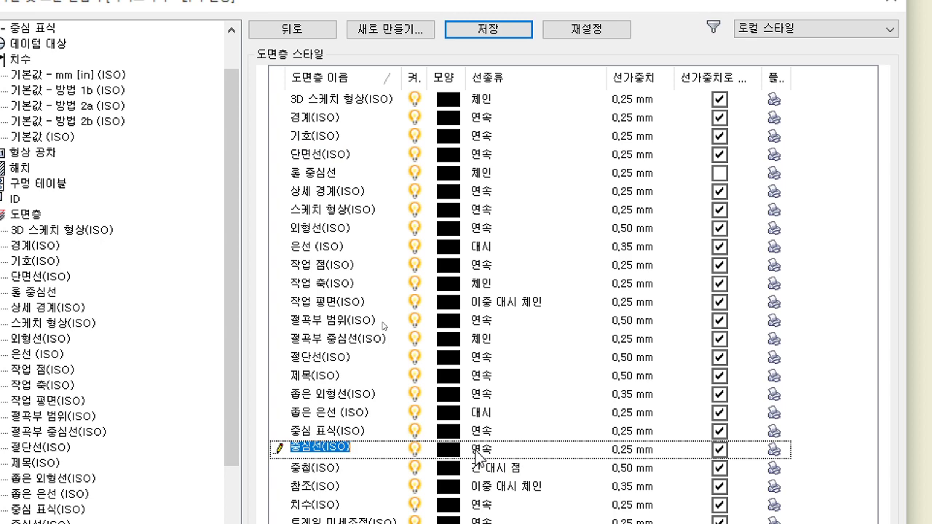
pyautogui.click(499, 450)
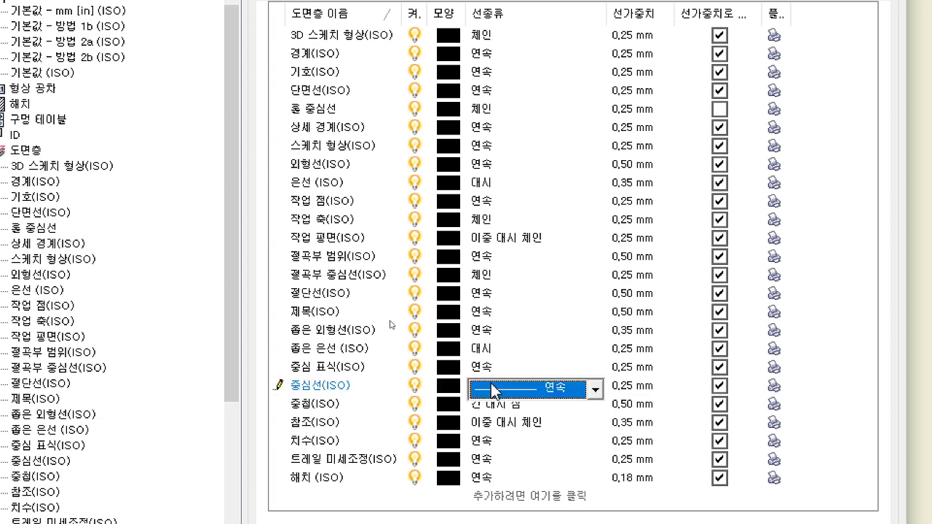
pyautogui.click(596, 389)
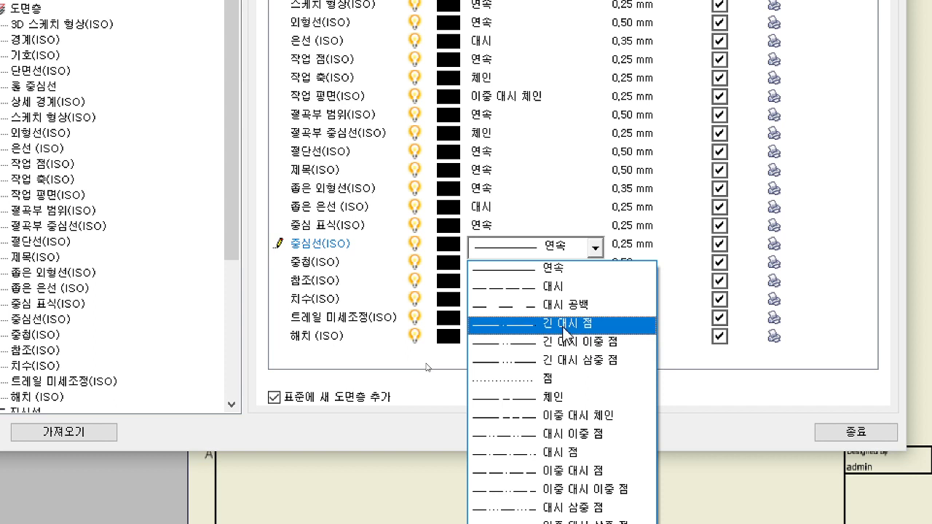
pyautogui.click(559, 399)
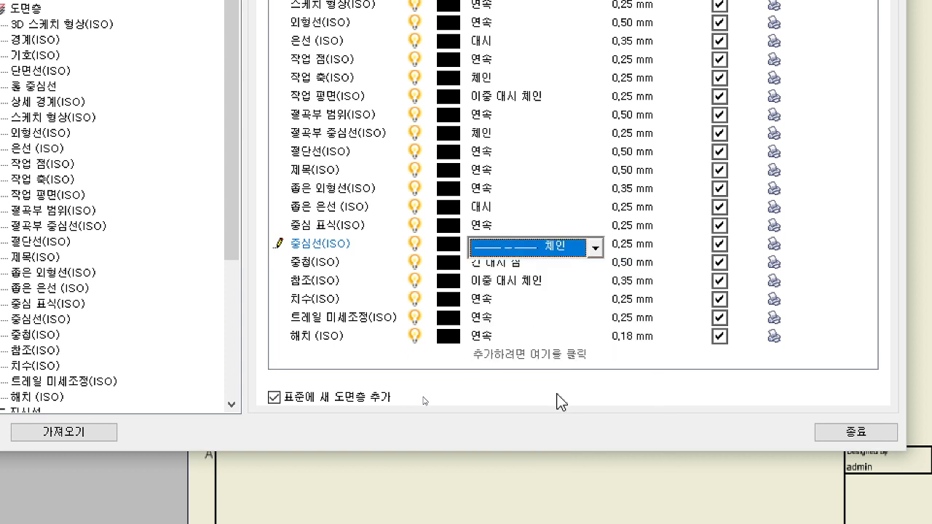
# Try the 긴 대시 점 and 대시 점 line types on the 중심선(ISO) layer, and return it to 체인.
pyautogui.click(567, 253)
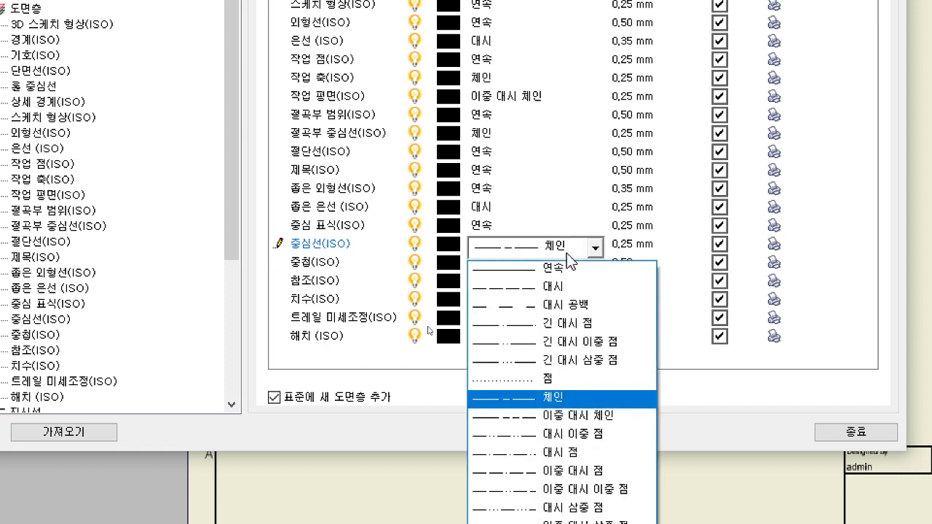
pyautogui.click(559, 245)
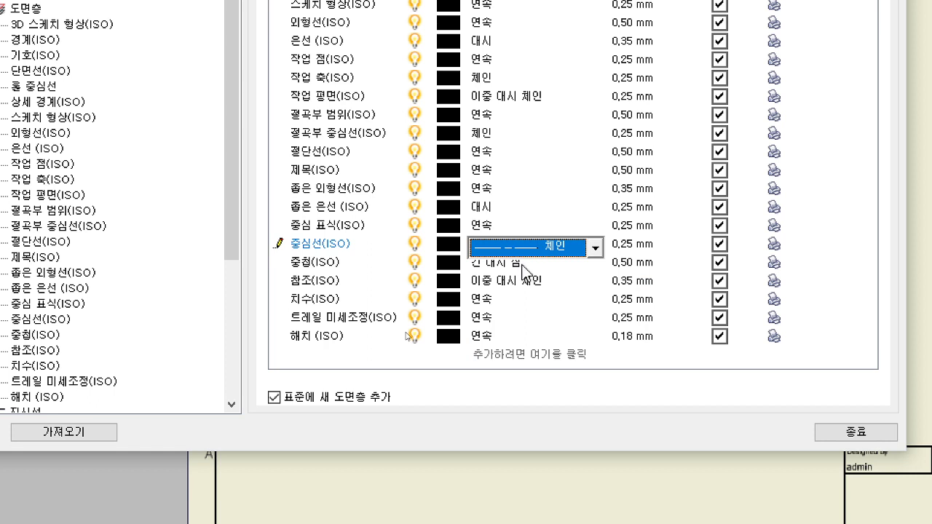
pyautogui.click(543, 247)
pyautogui.click(542, 327)
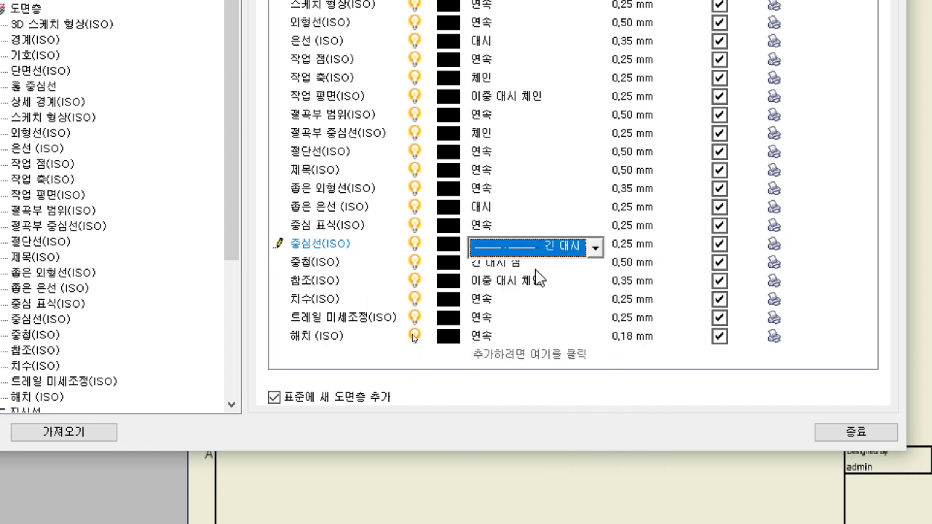
pyautogui.click(536, 247)
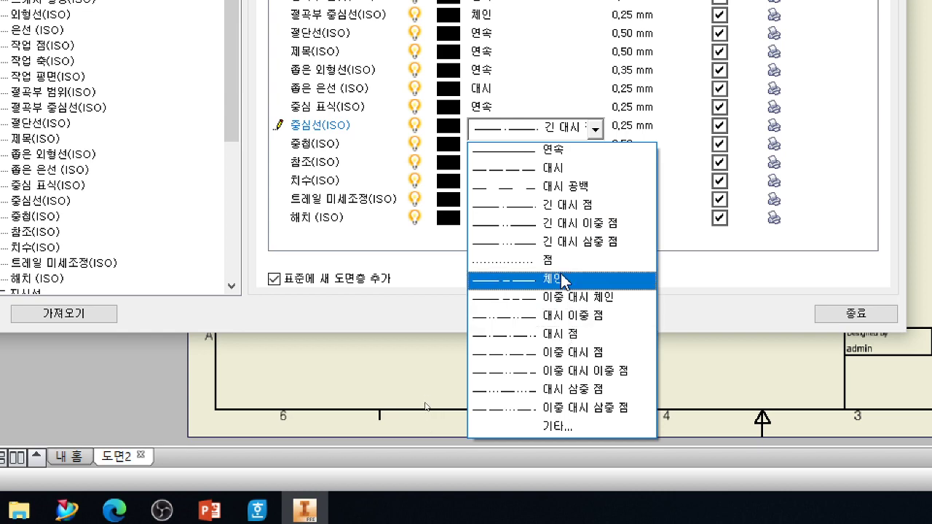
pyautogui.click(570, 334)
pyautogui.click(561, 127)
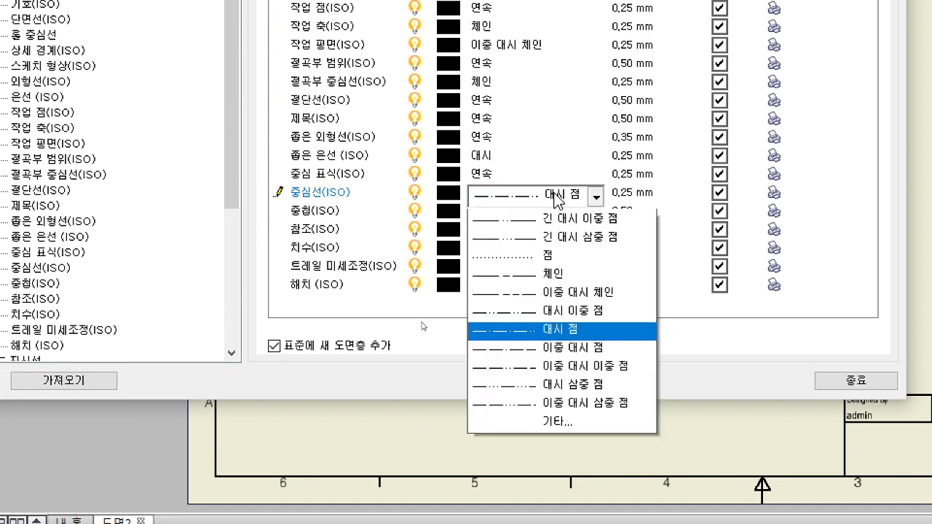
pyautogui.click(571, 345)
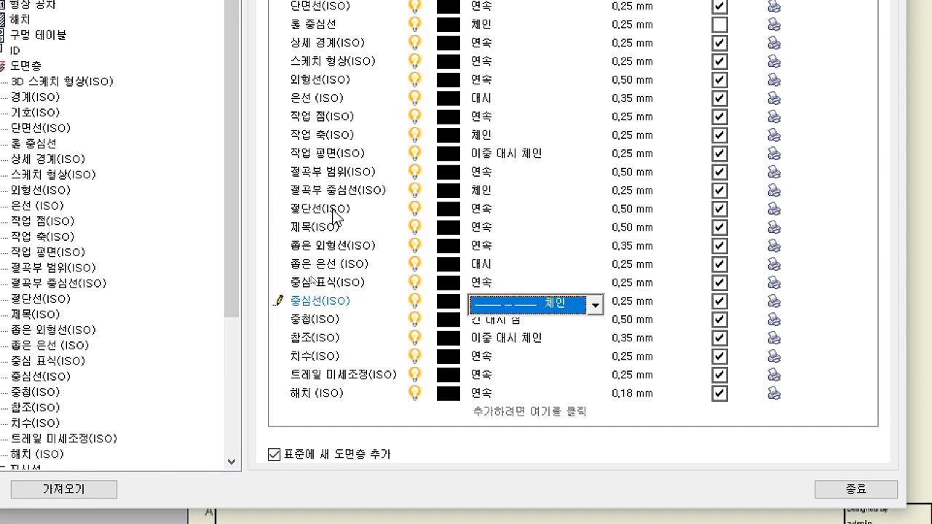
# Set the line weight of the 절단선(ISO) layer to 0.25 mm.
pyautogui.click(333, 209)
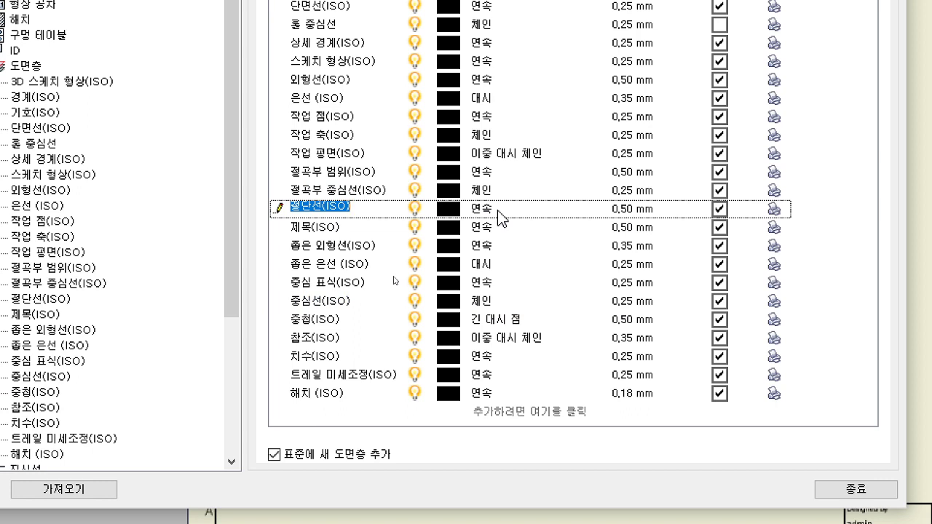
pyautogui.click(659, 210)
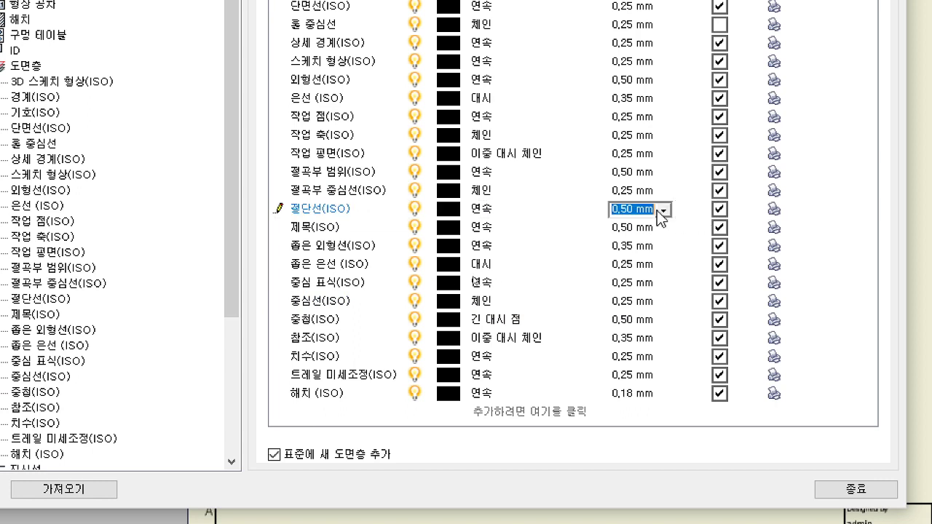
pyautogui.click(665, 210)
pyautogui.scroll(3, 660, 240)
pyautogui.click(659, 245)
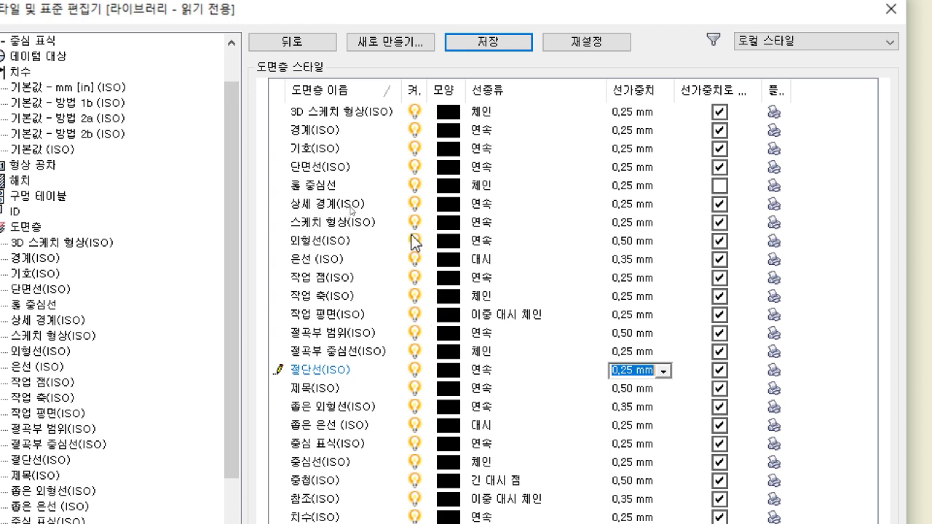
# Create a new layer style based on 절단선(ISO) and name it 윤곽선.
pyautogui.click(398, 70)
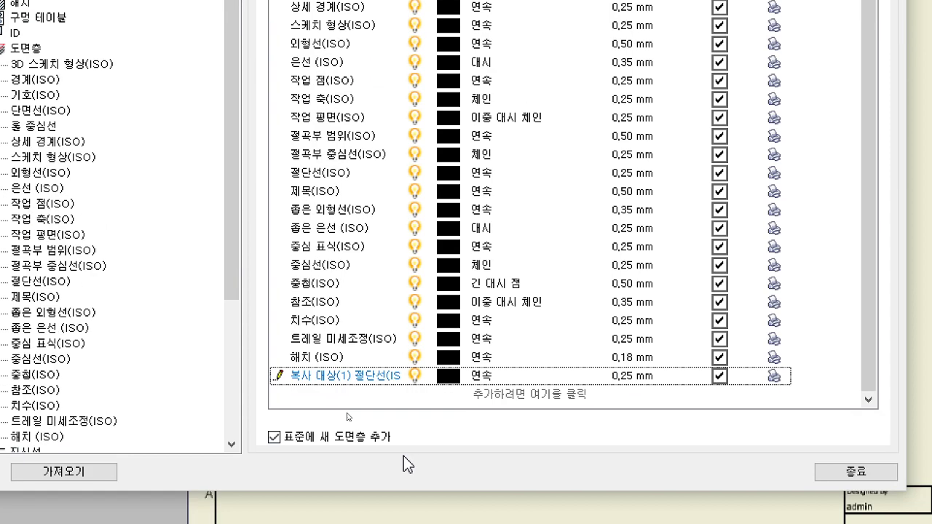
pyautogui.click(362, 365)
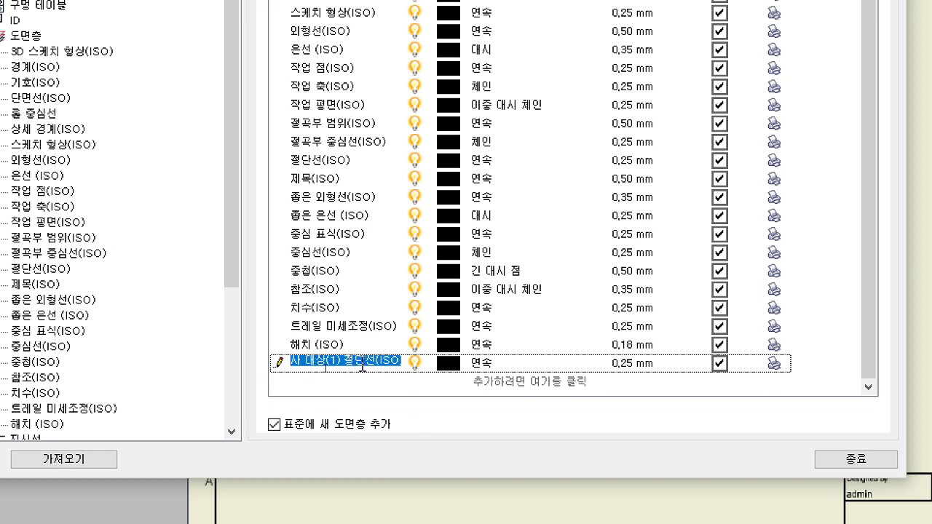
pyautogui.write('dhl')
pyautogui.press('BackSpace')
pyautogui.press('BackSpace')
pyautogui.press('BackSpace')
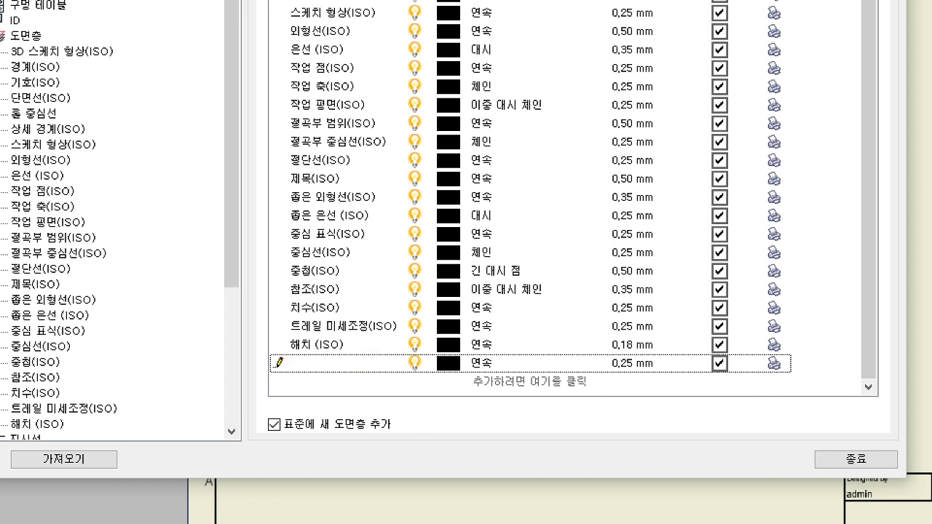
pyautogui.write('윤곽선')
pyautogui.press('Return')
# Set the line weight of the 윤곽선 layer to 0.70 mm.
pyautogui.click(624, 363)
pyautogui.click(664, 364)
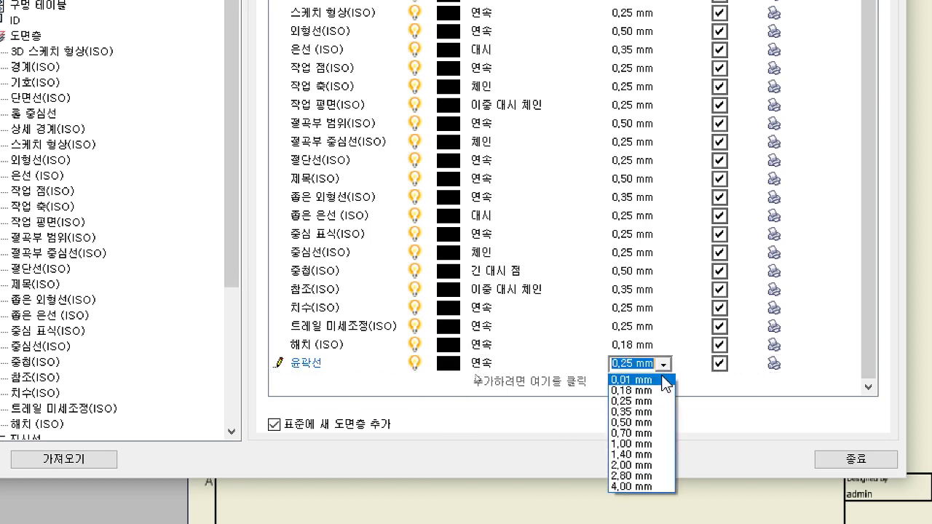
pyautogui.click(644, 433)
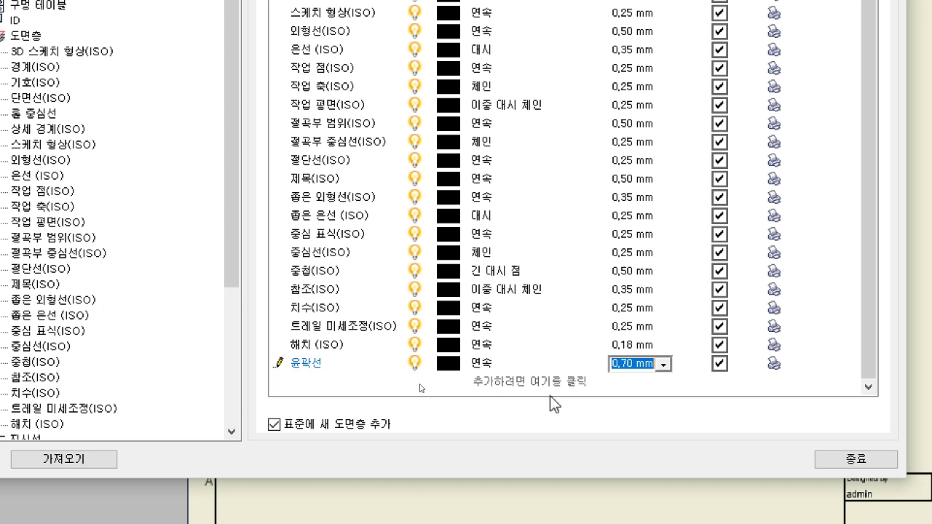
pyautogui.click(323, 362)
pyautogui.click(323, 362)
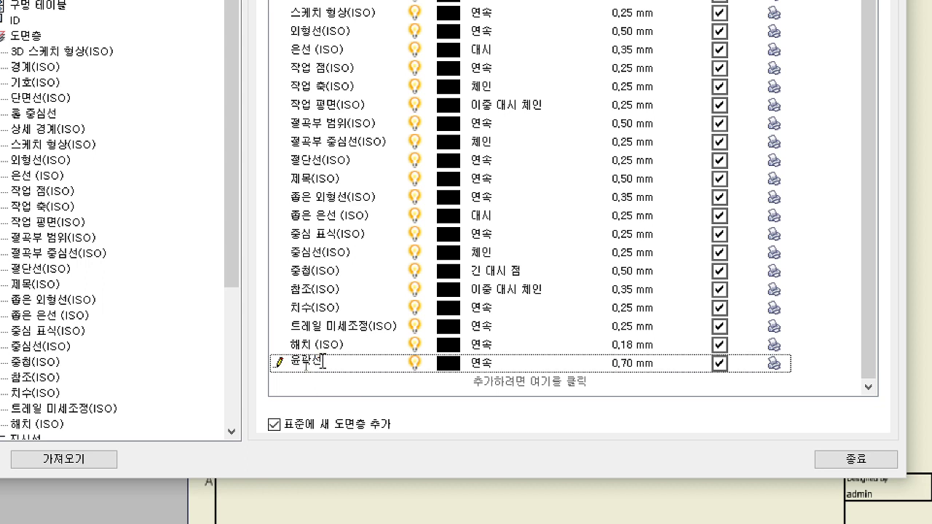
pyautogui.write('(')
pyautogui.press('BackSpace')
pyautogui.write('(')
pyautogui.press('Return')
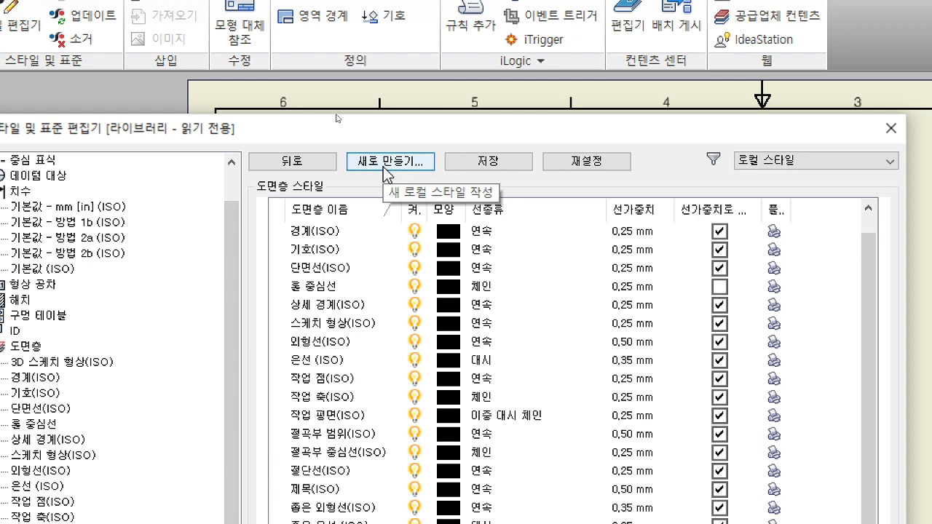
# Create another new layer style based on 윤곽선 and name it 가는선.
pyautogui.click(386, 167)
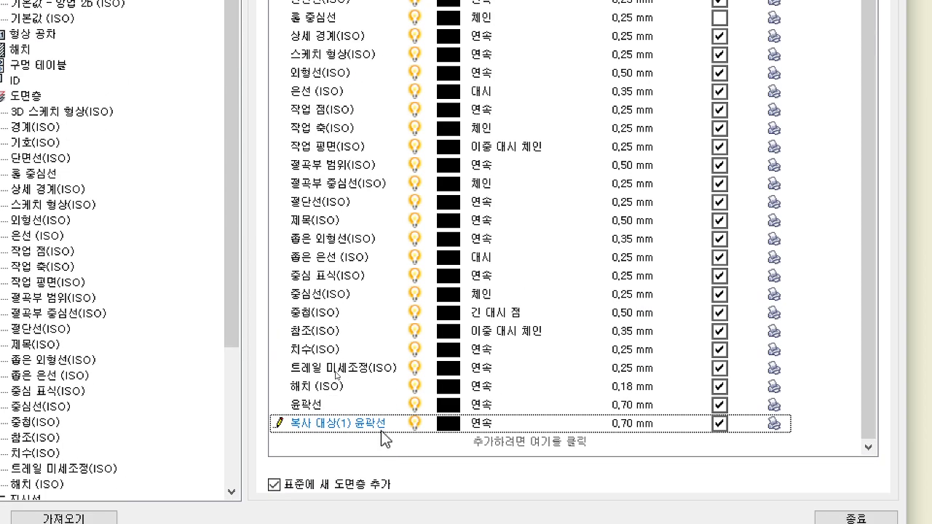
pyautogui.click(380, 436)
pyautogui.write('ㄷㅏ는선')
# Set the line weight of the 가는선 layer to 0.25 mm and save the layer styles.
pyautogui.click(634, 425)
pyautogui.click(663, 425)
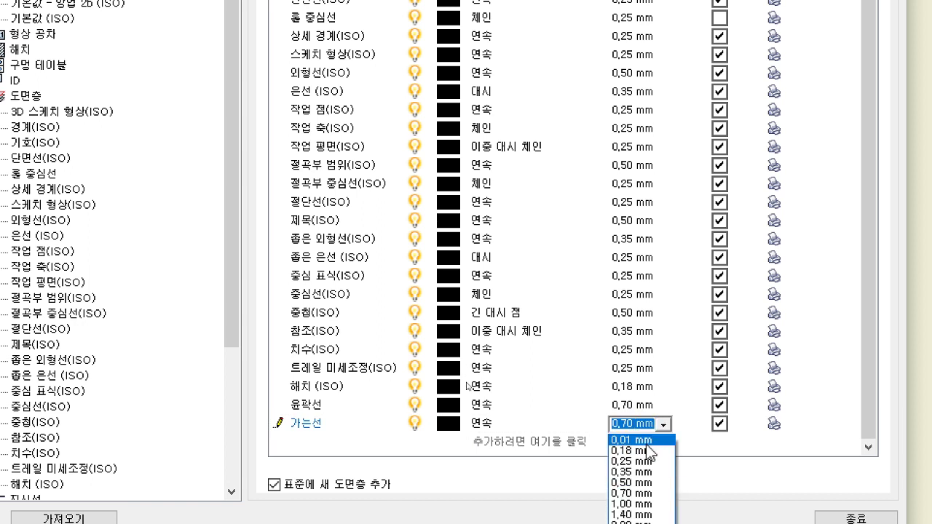
pyautogui.click(640, 457)
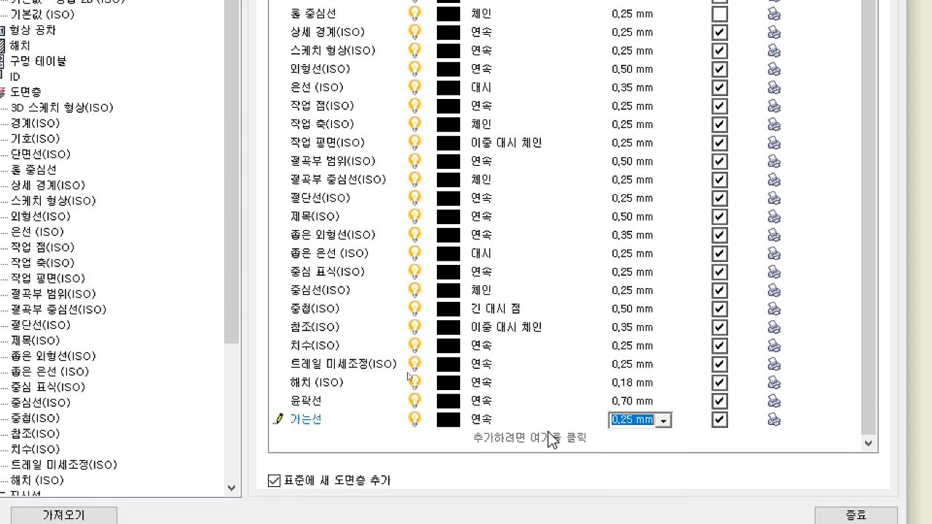
pyautogui.click(360, 421)
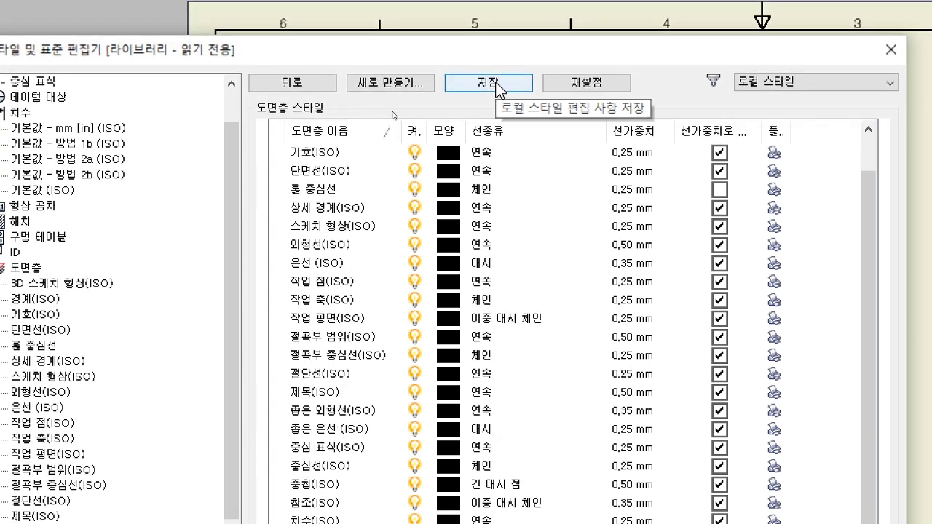
pyautogui.click(495, 83)
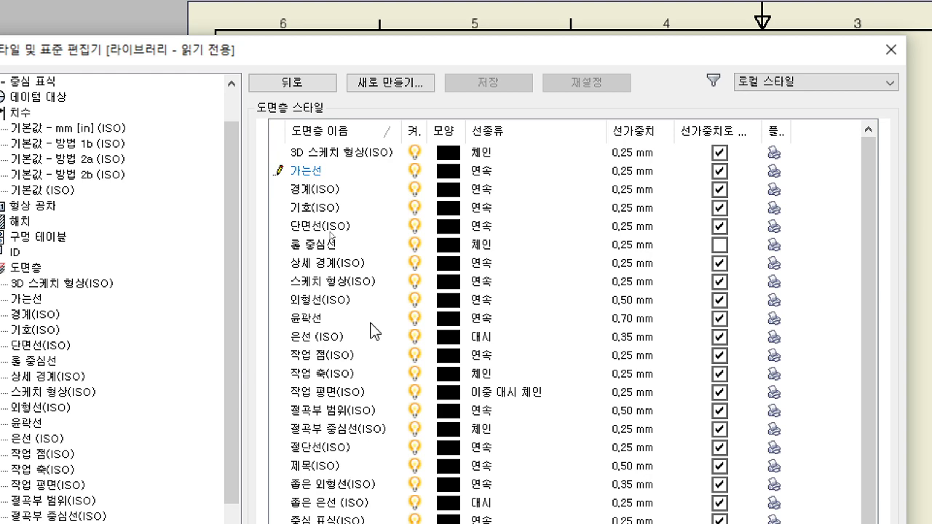
# Create a new layer style based on 가는선 and name it 표면경화열처리.
pyautogui.click(382, 86)
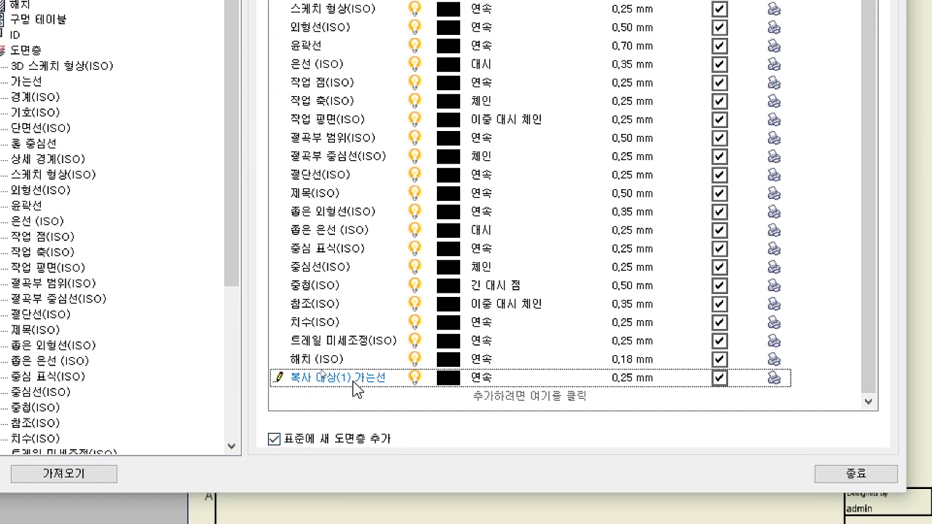
pyautogui.click(353, 378)
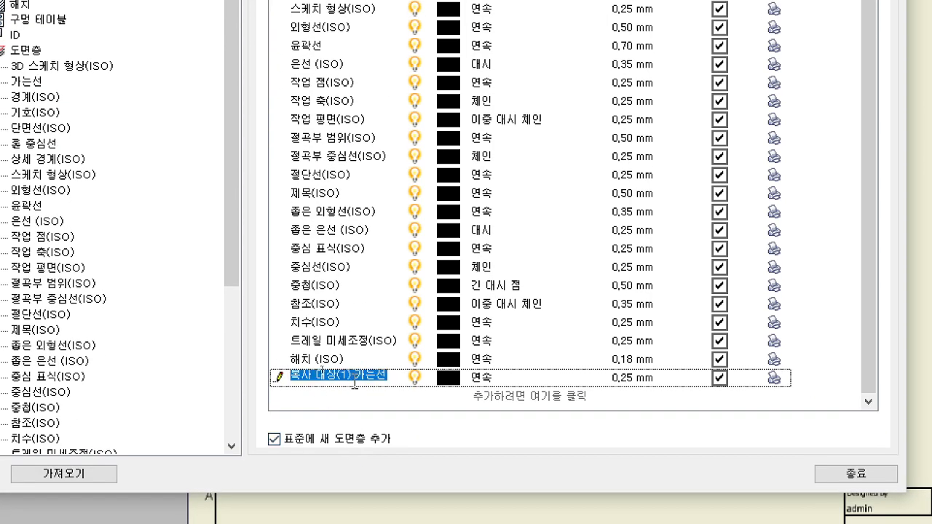
pyautogui.write('표면텍')
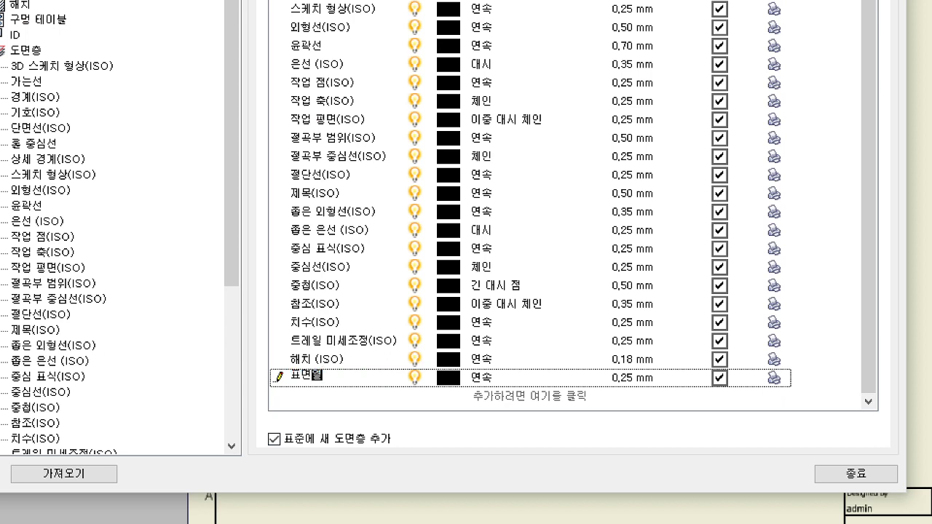
pyautogui.write('처리(부분열')
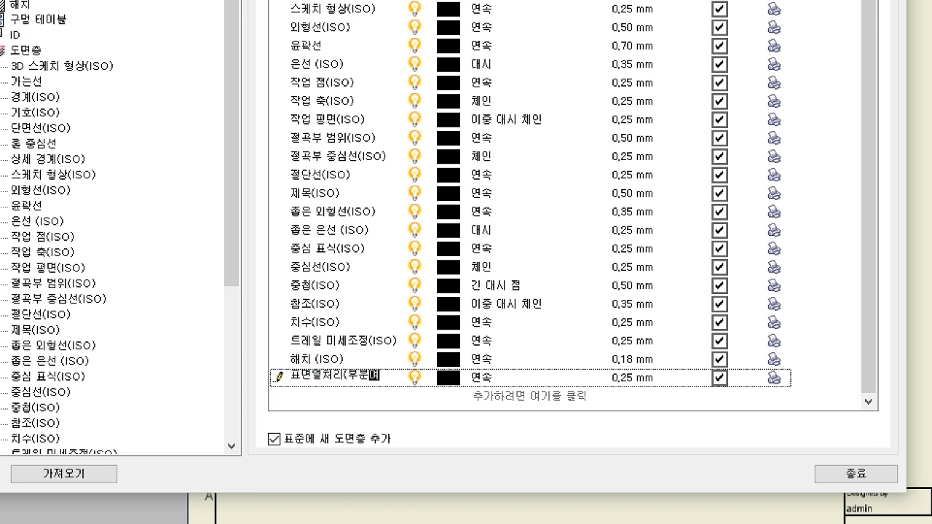
pyautogui.write('처리)')
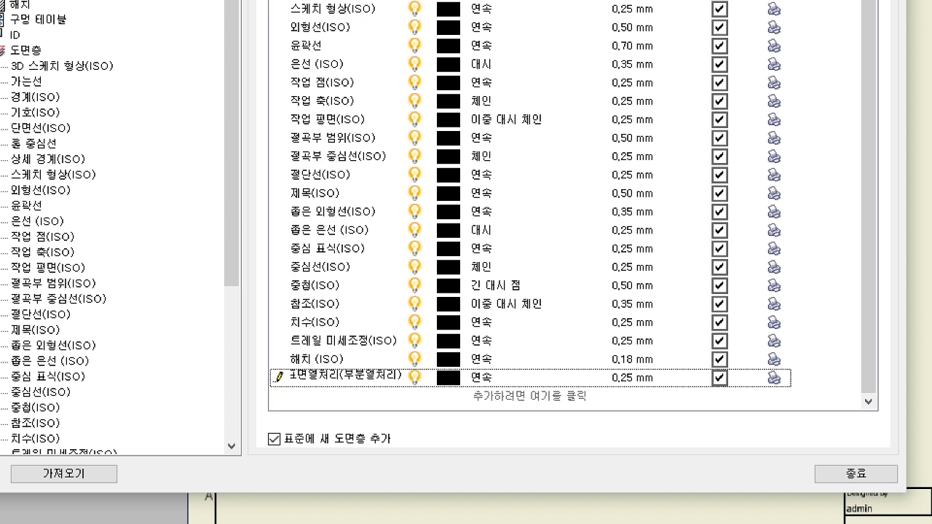
pyautogui.press('BackSpace')
pyautogui.press('BackSpace')
pyautogui.press('BackSpace')
pyautogui.press('BackSpace')
pyautogui.press('BackSpace')
pyautogui.press('BackSpace')
pyautogui.press('BackSpace')
pyautogui.press('BackSpace')
pyautogui.press('BackSpace')
pyautogui.press('BackSpace')
pyautogui.write('경화')
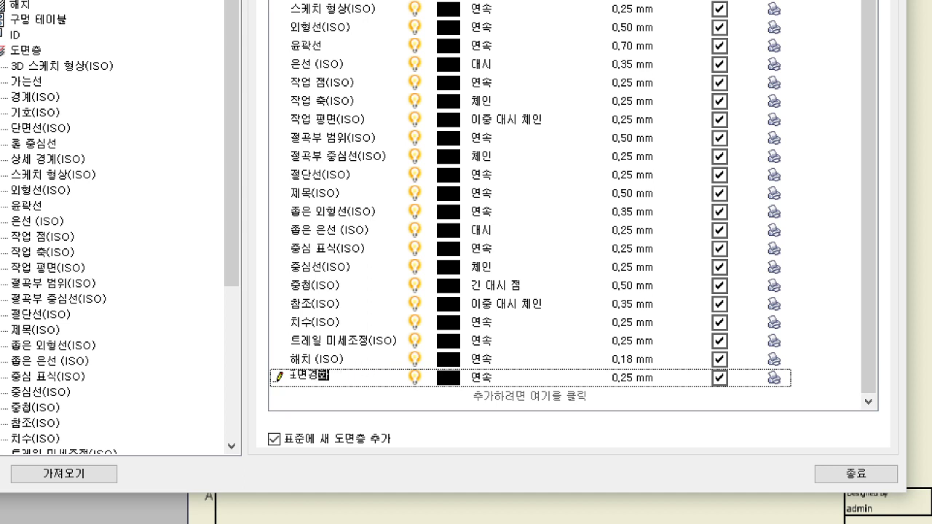
pyautogui.write('열처리')
# Set the 표면경화열처리 layer's line type to 체인 and its line weight to 0.70 mm, saving the layer styles.
pyautogui.click(517, 381)
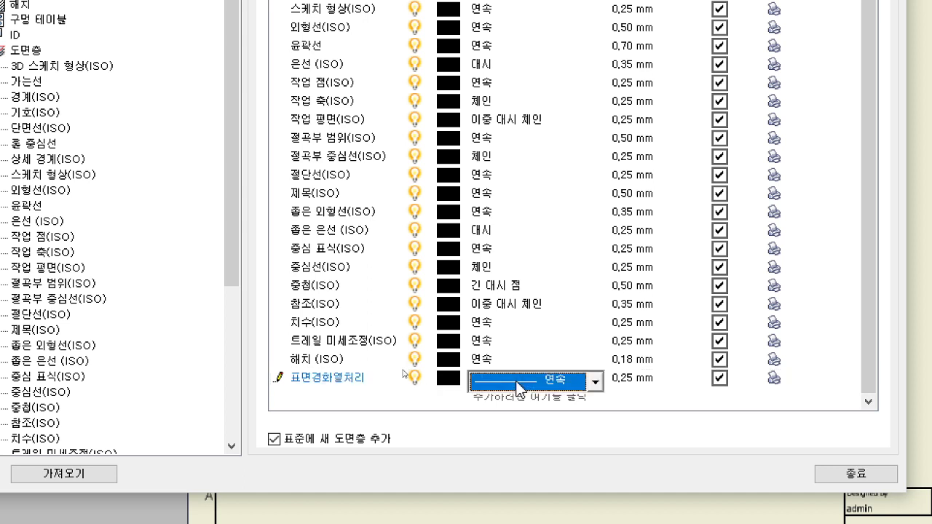
pyautogui.click(516, 383)
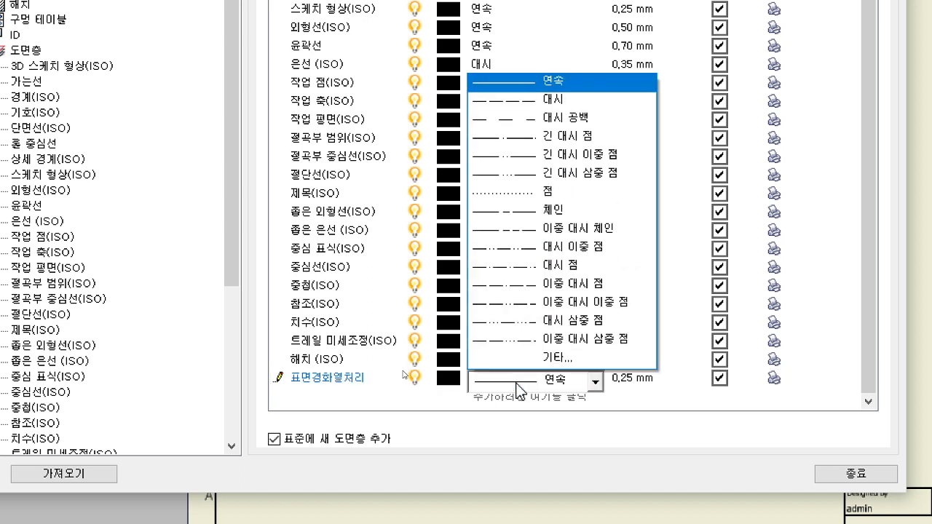
pyautogui.click(541, 210)
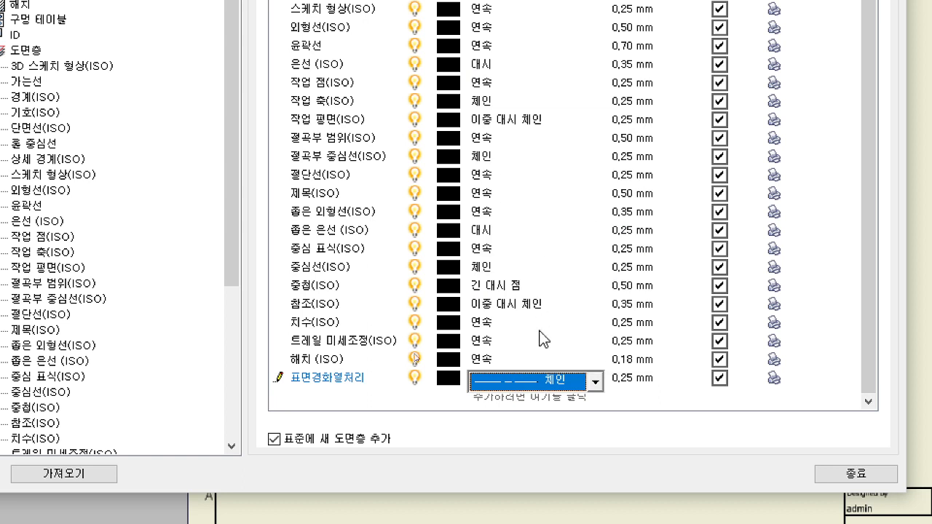
pyautogui.click(624, 386)
pyautogui.click(664, 380)
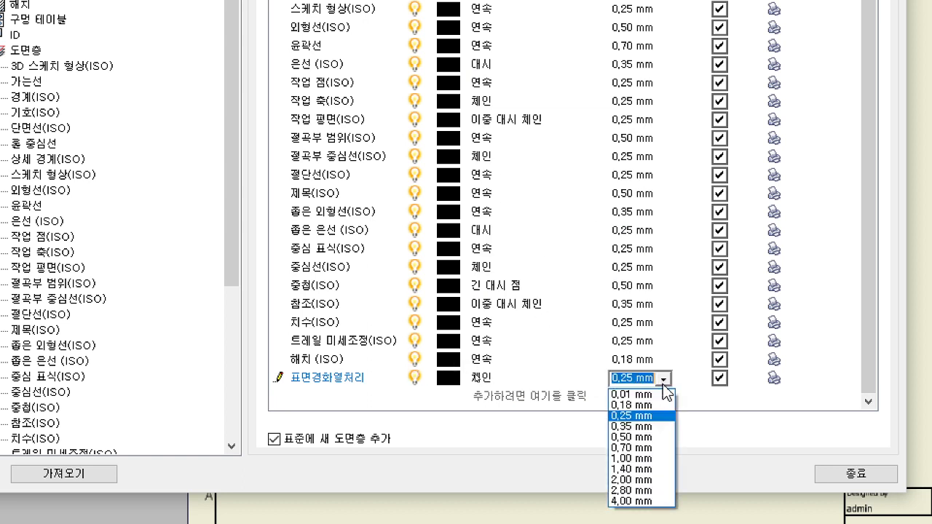
pyautogui.click(648, 448)
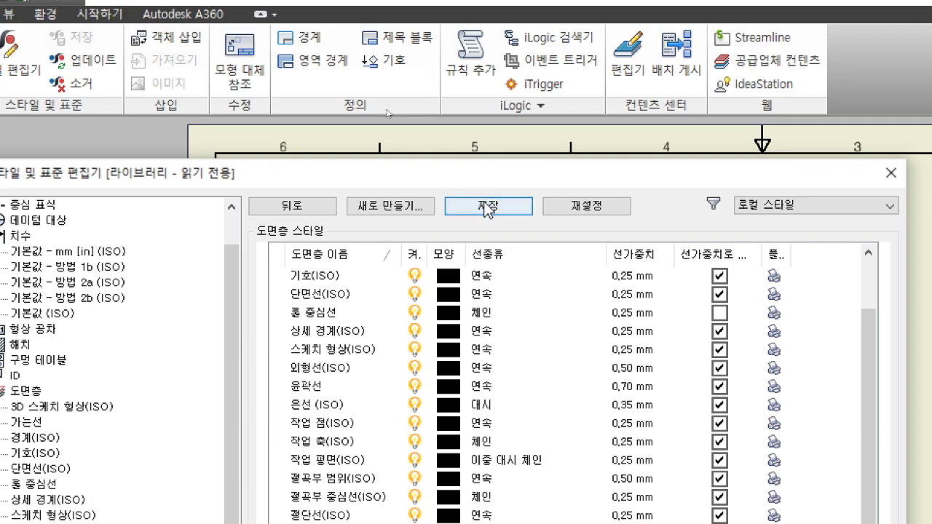
pyautogui.click(486, 208)
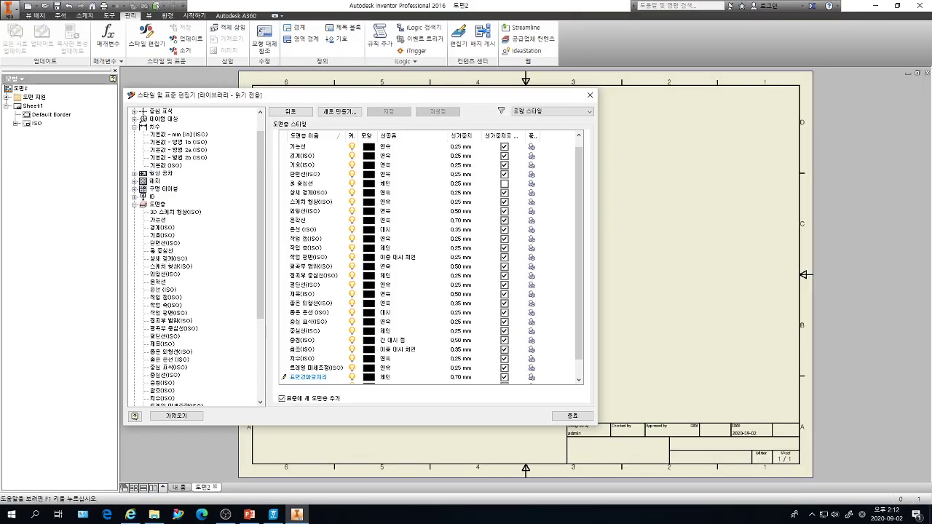
# Open the 객체 기본값 (ISO) object defaults style for editing.
pyautogui.hotkey('alt', 'Tab')
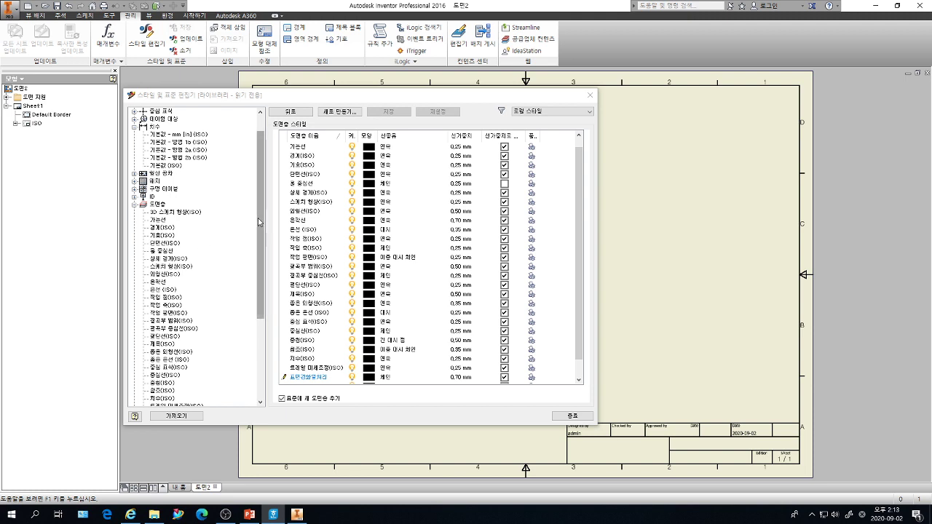
pyautogui.moveTo(258, 218); pyautogui.dragTo(257, 297)
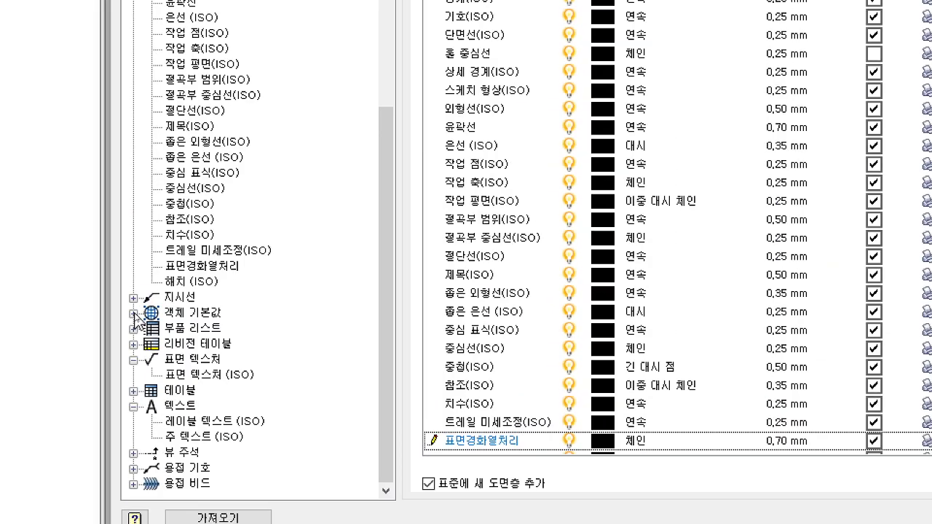
pyautogui.click(134, 313)
pyautogui.click(180, 322)
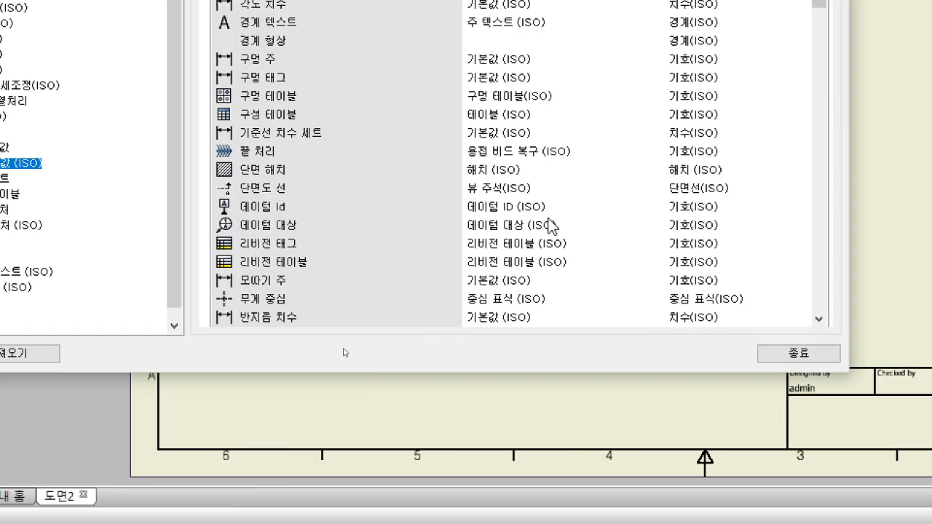
pyautogui.click(377, 175)
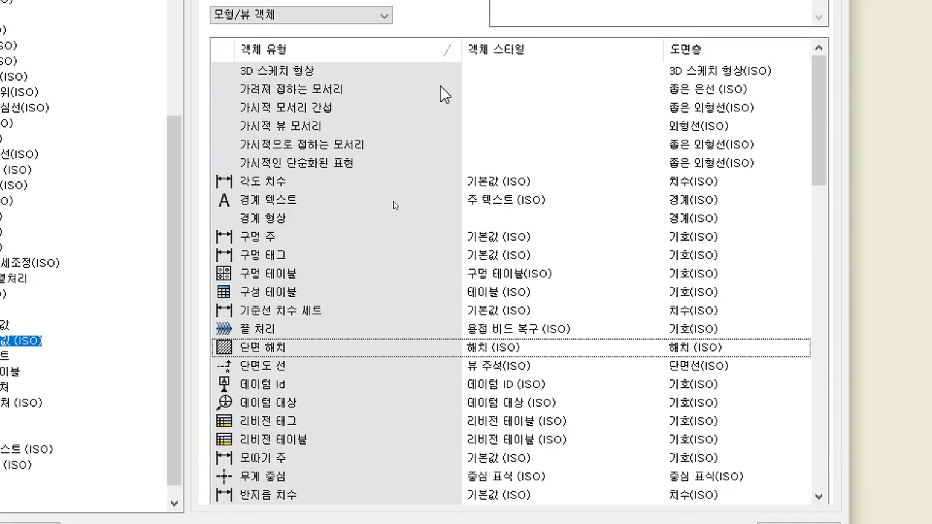
# Assign the 가는선 layer to the 브레이크 아웃 선 object type and save the object defaults.
pyautogui.moveTo(808, 154); pyautogui.dragTo(784, 266)
pyautogui.click(253, 104)
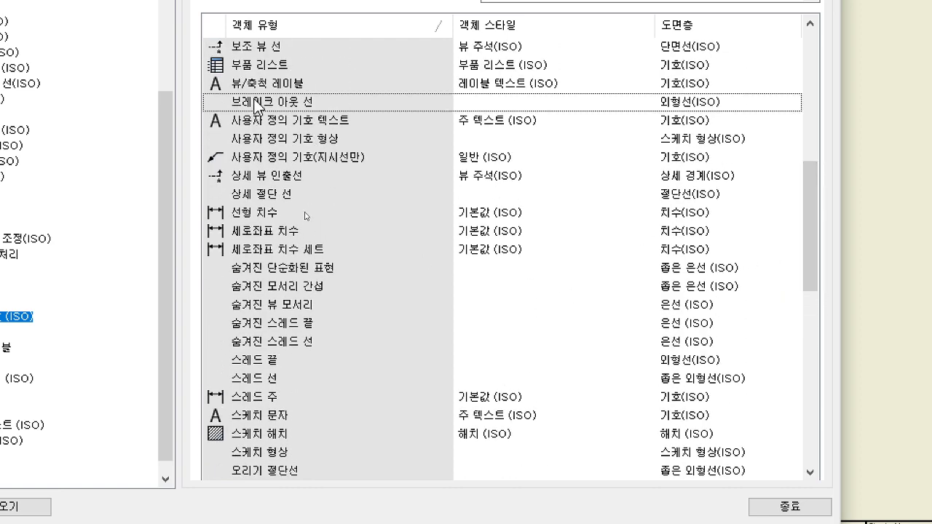
pyautogui.click(680, 109)
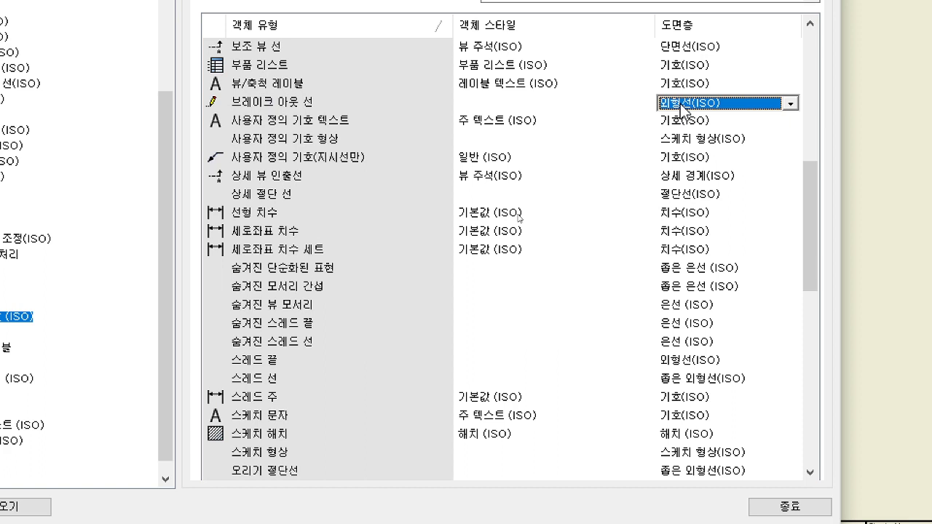
pyautogui.click(680, 109)
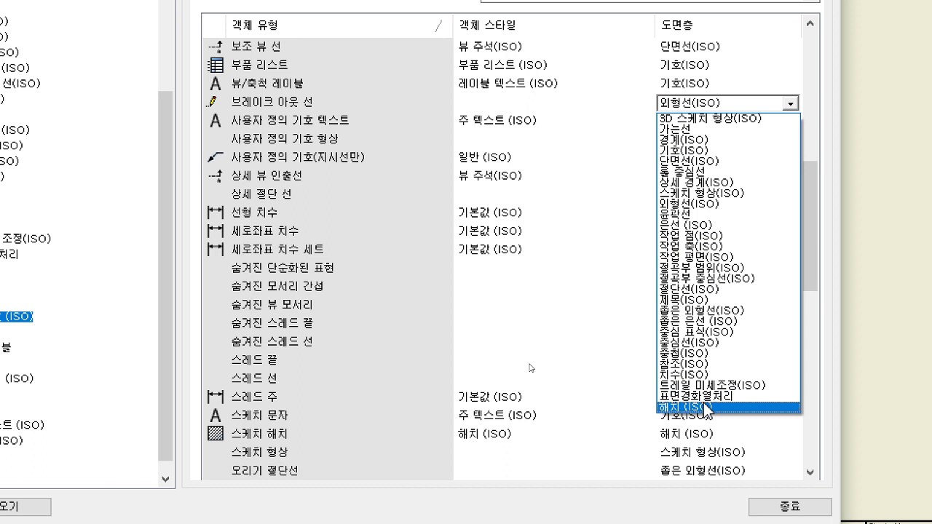
pyautogui.click(730, 130)
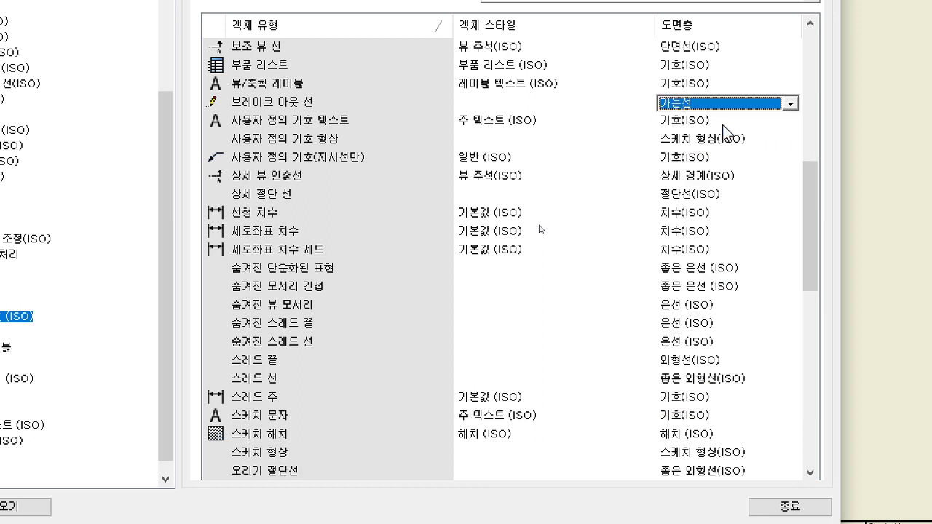
pyautogui.click(712, 106)
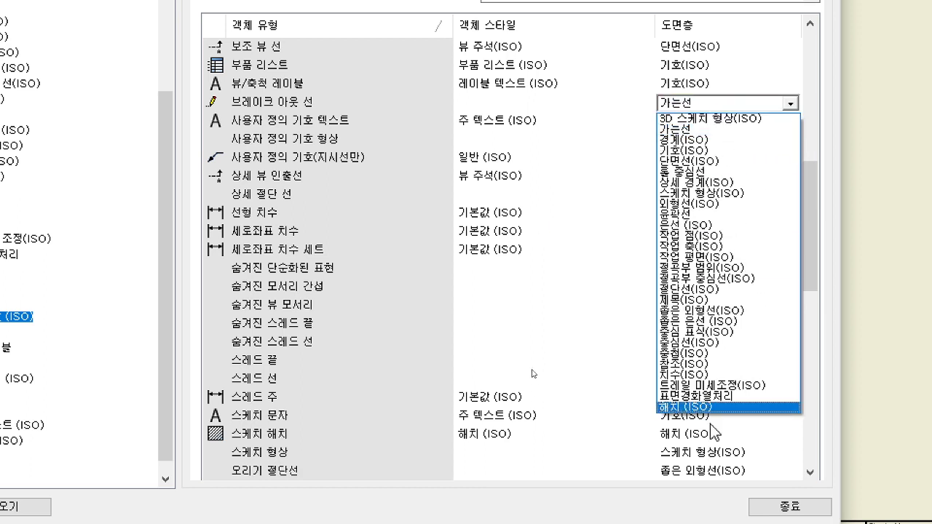
pyautogui.click(698, 129)
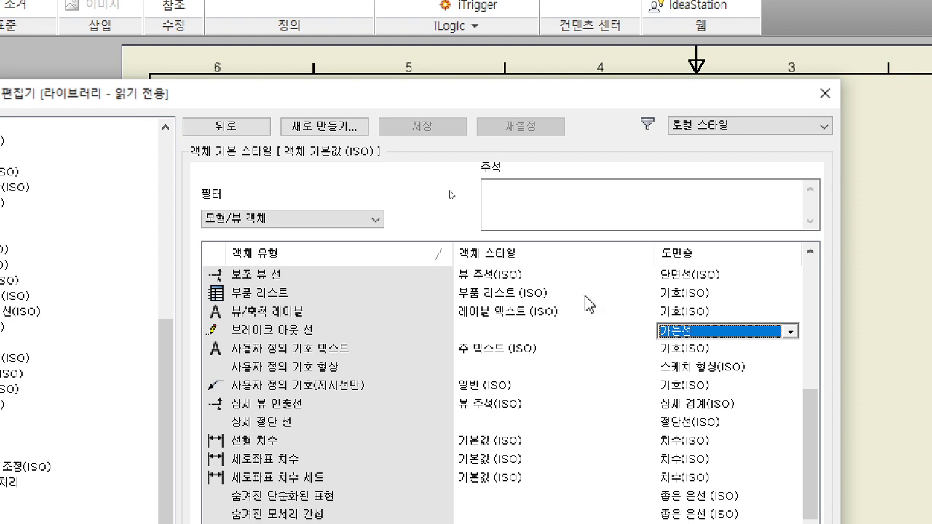
pyautogui.click(491, 275)
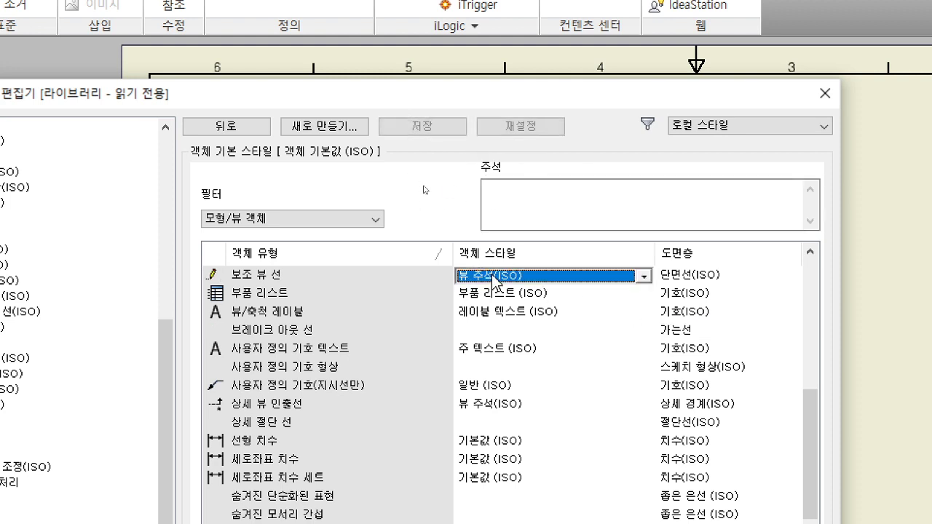
pyautogui.click(421, 134)
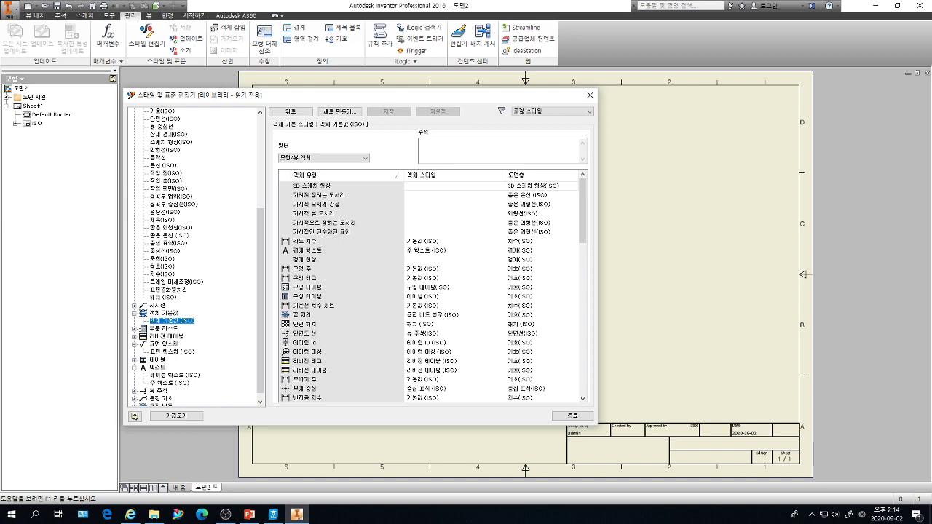
# Close the style and standard editor and switch to the PowerPoint presentation.
pyautogui.click(558, 417)
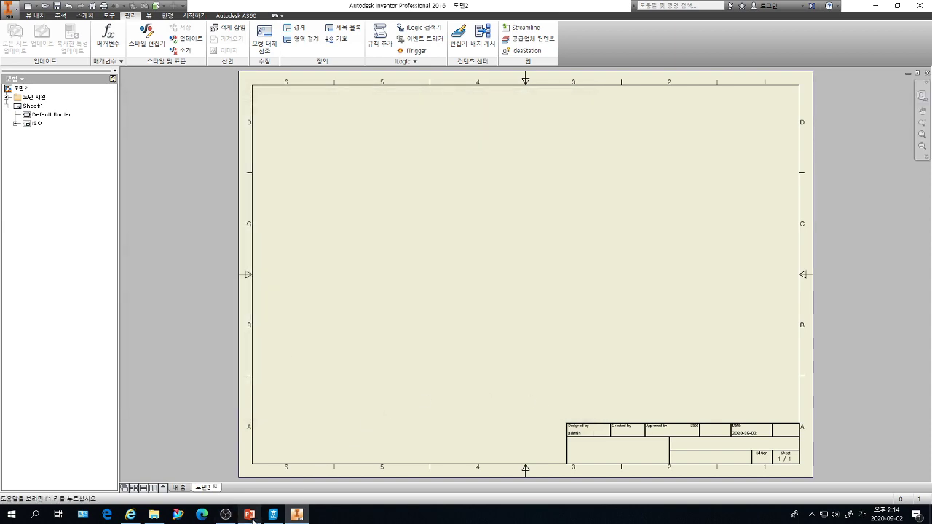
pyautogui.moveTo(253, 519)
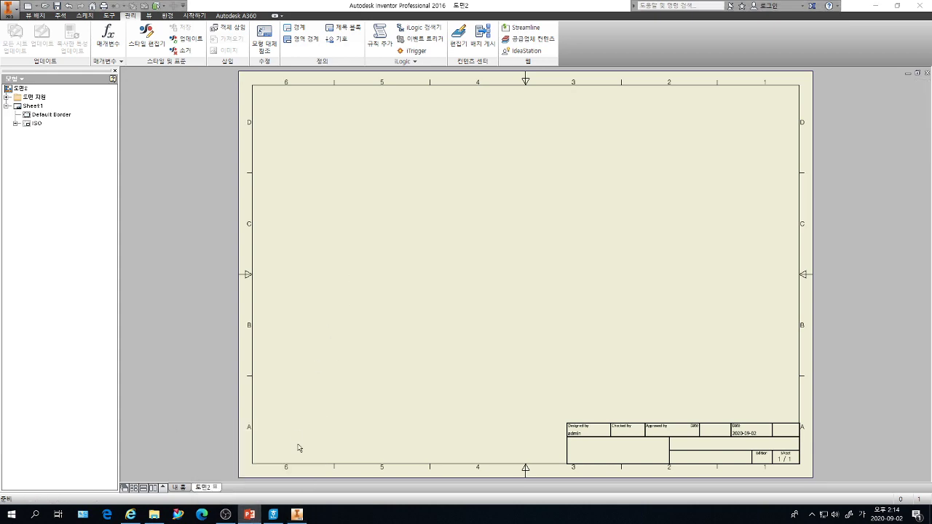
pyautogui.click(253, 517)
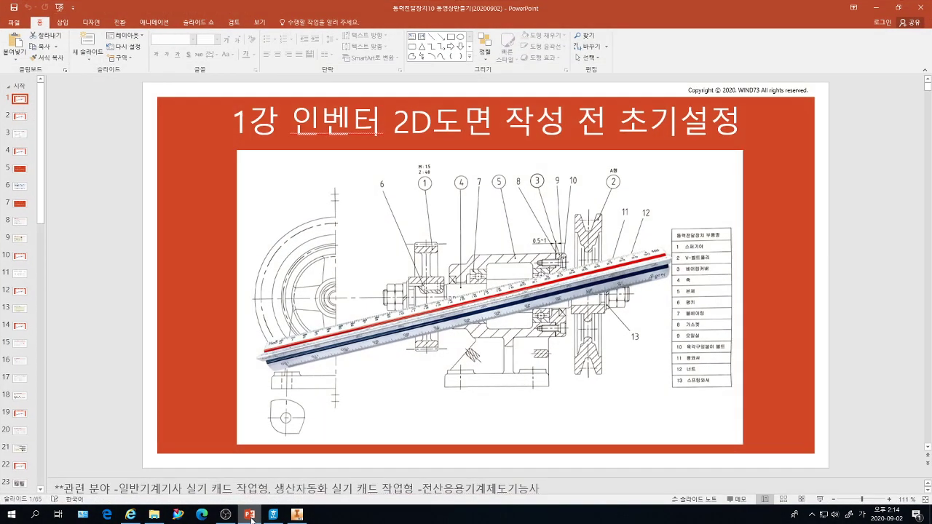